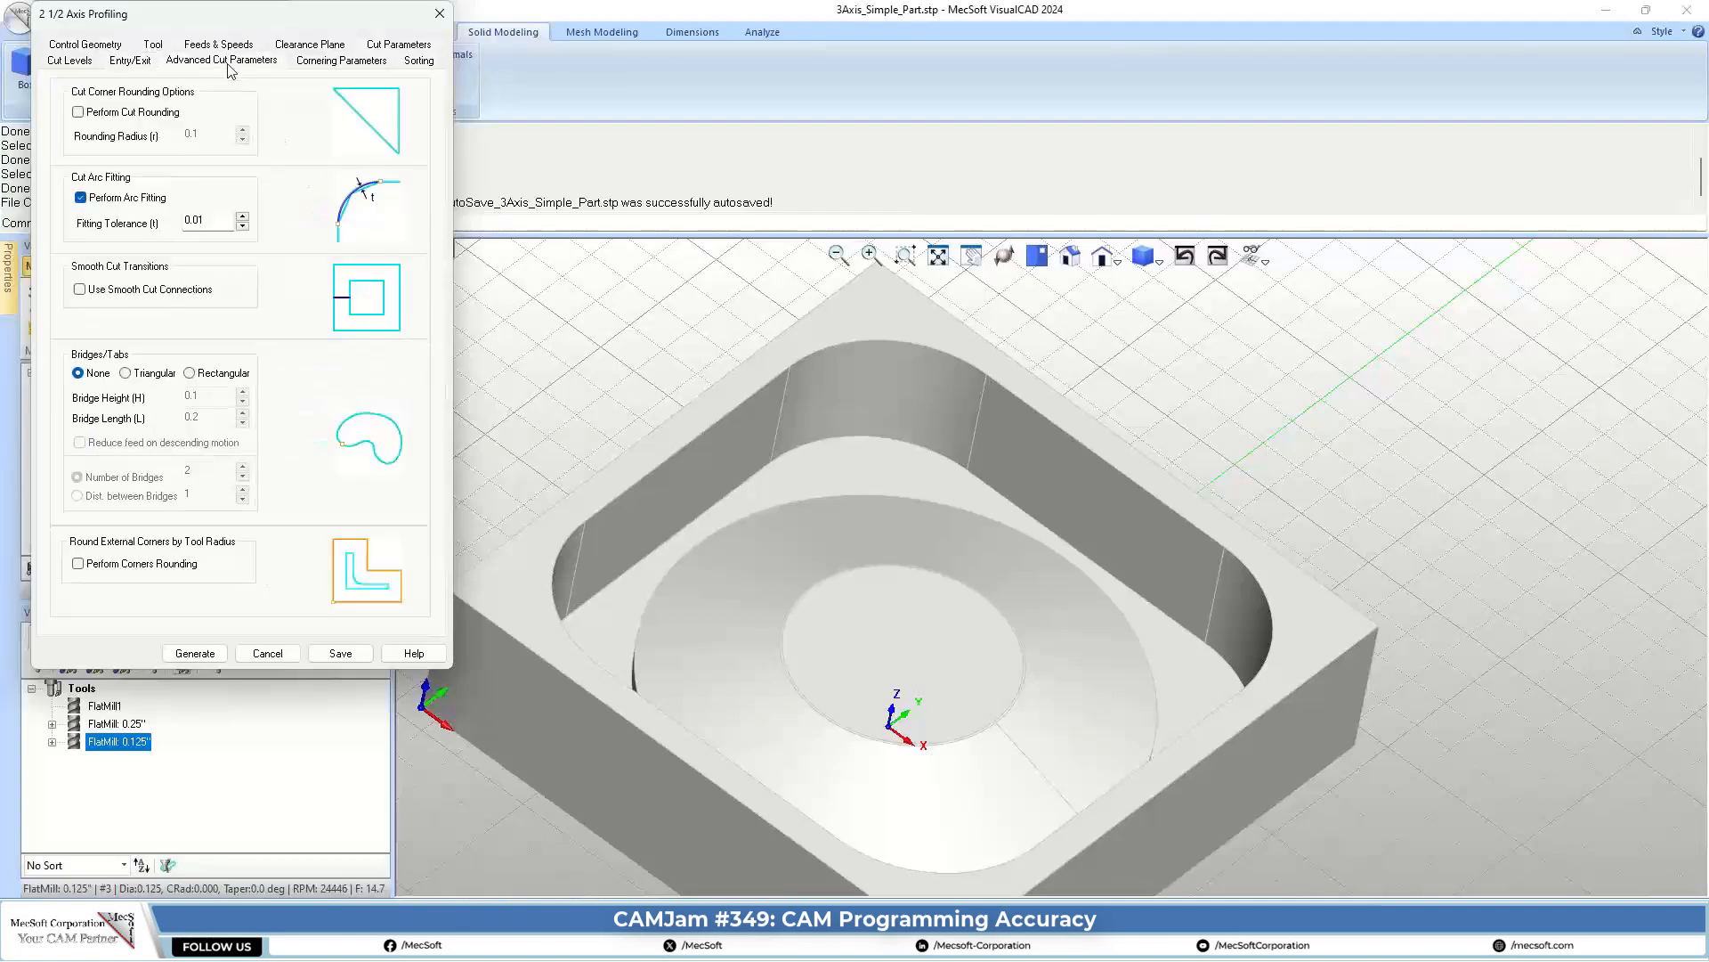
Set the arc fitting tolerance to 0.002 and generate the 2 1/2 Axis Profiling toolpath.
{"action": "double_click", "coordinate": [219, 215]}
{"action": "left_click", "coordinate": [194, 657]}
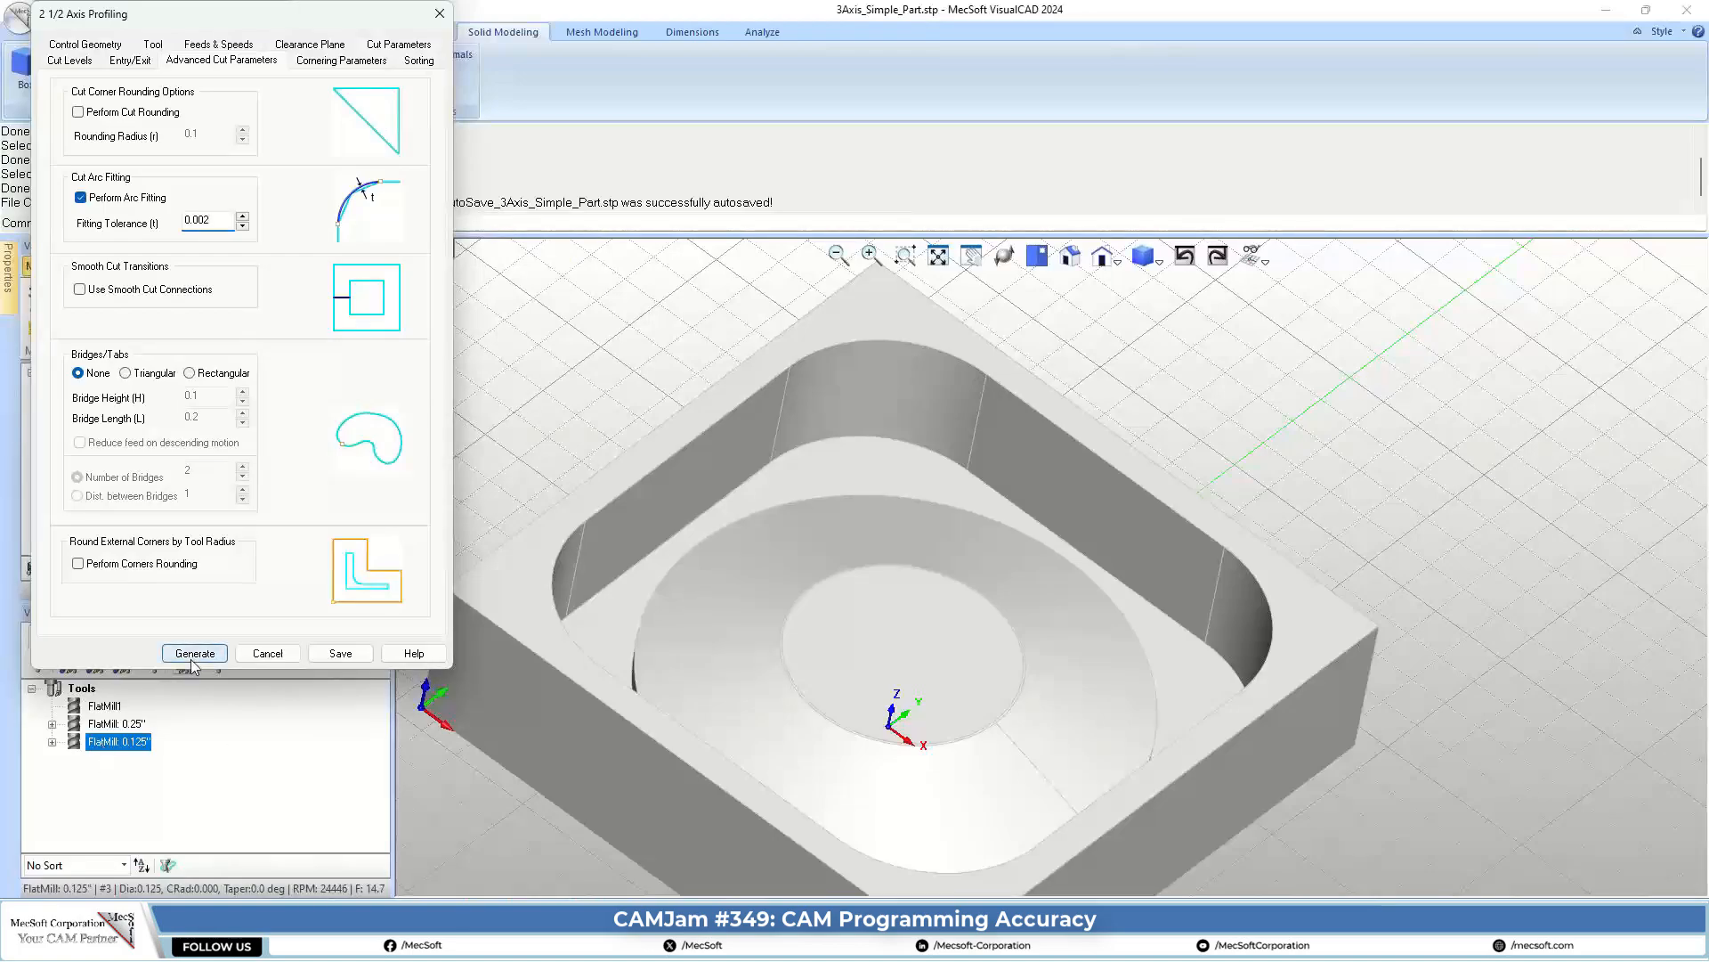
Simulate the 2 1/2 Axis Profiling operation at the lowest simulation speed.
{"action": "left_click", "coordinate": [172, 267]}
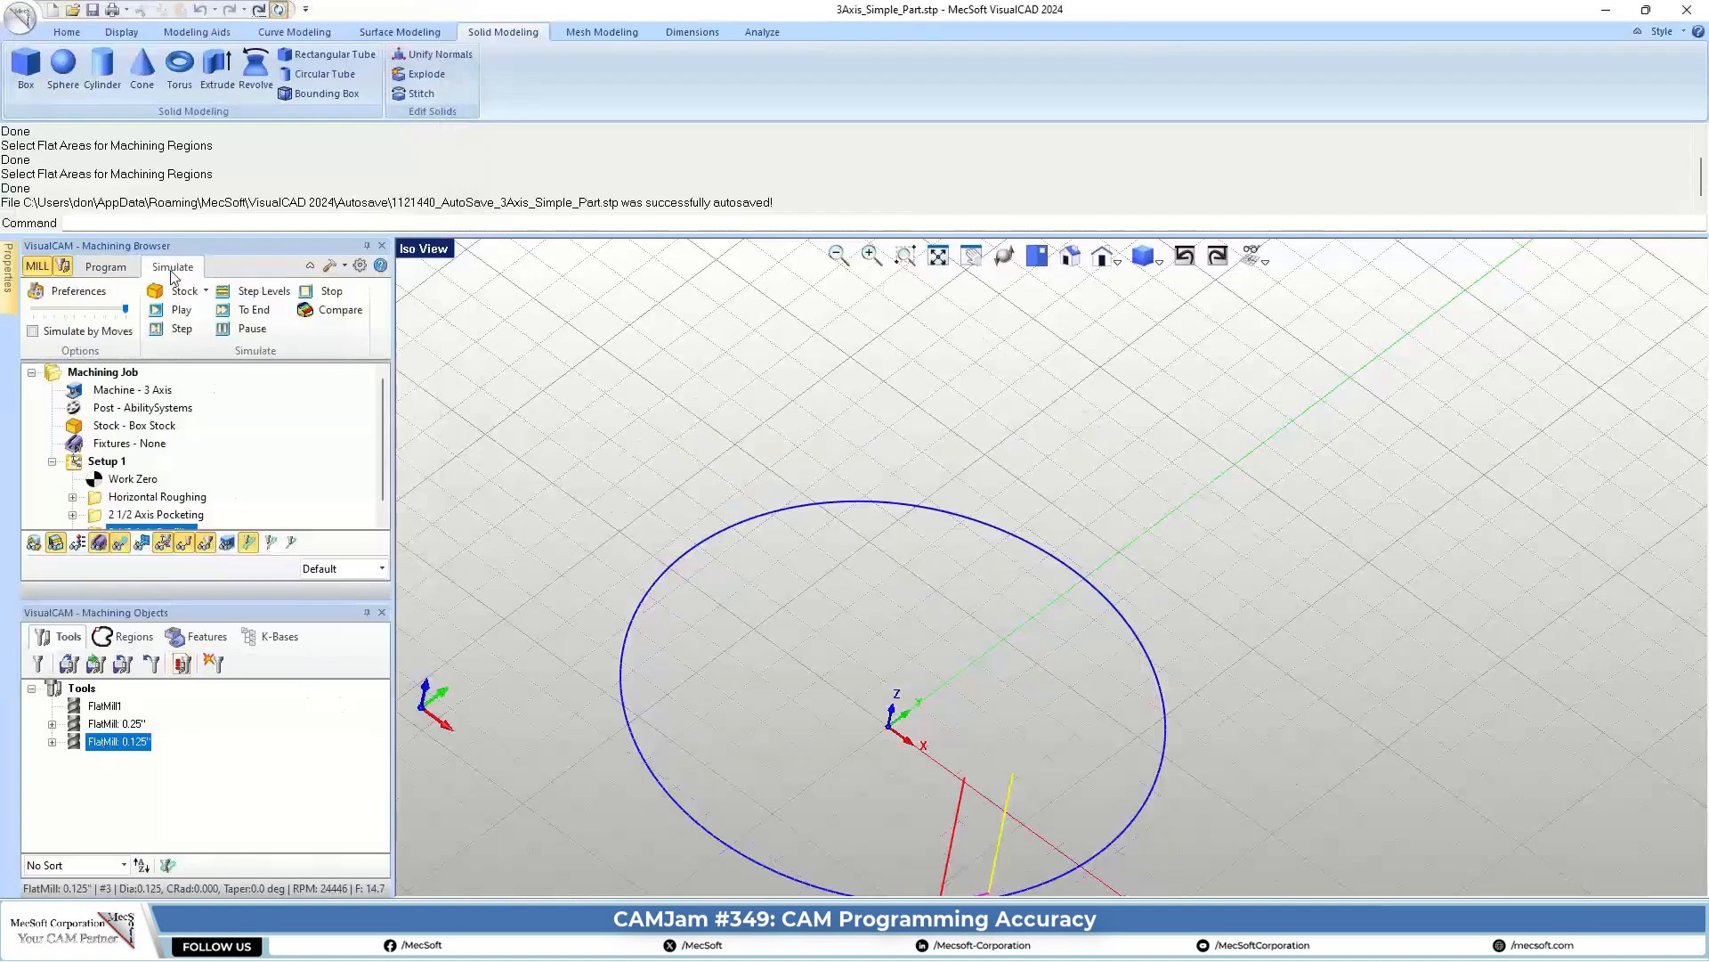
{"action": "left_click_drag", "start_coordinate": [126, 309], "coordinate": [33, 309]}
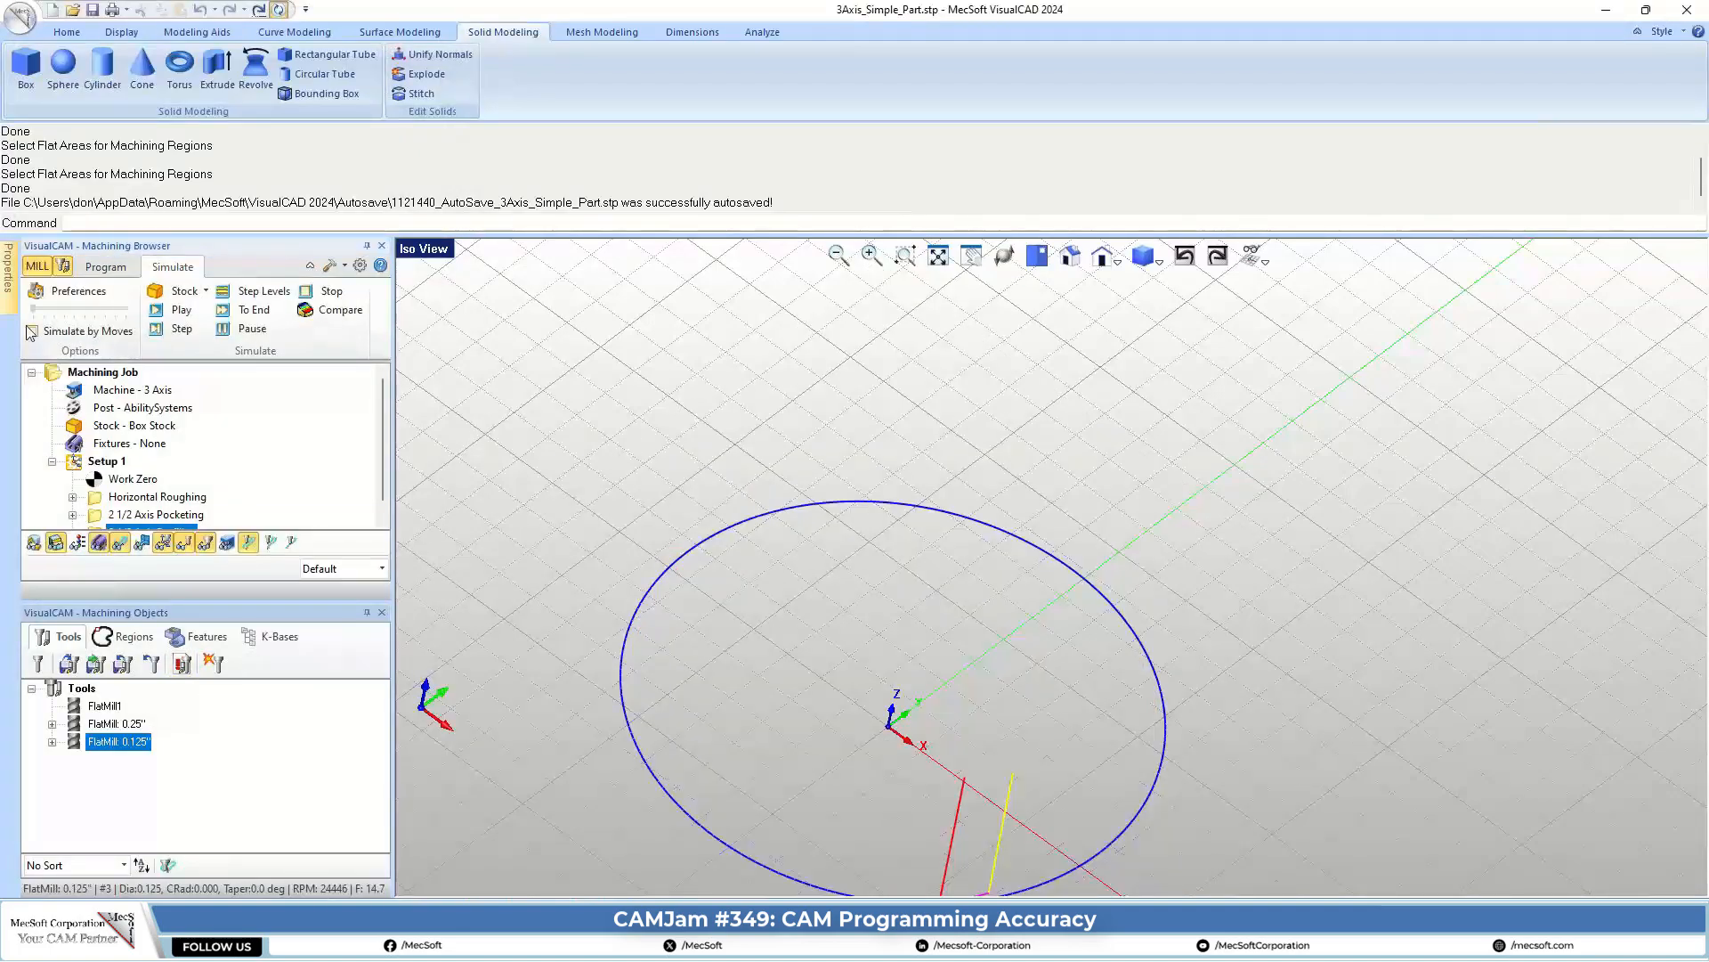
{"action": "left_click", "coordinate": [178, 311]}
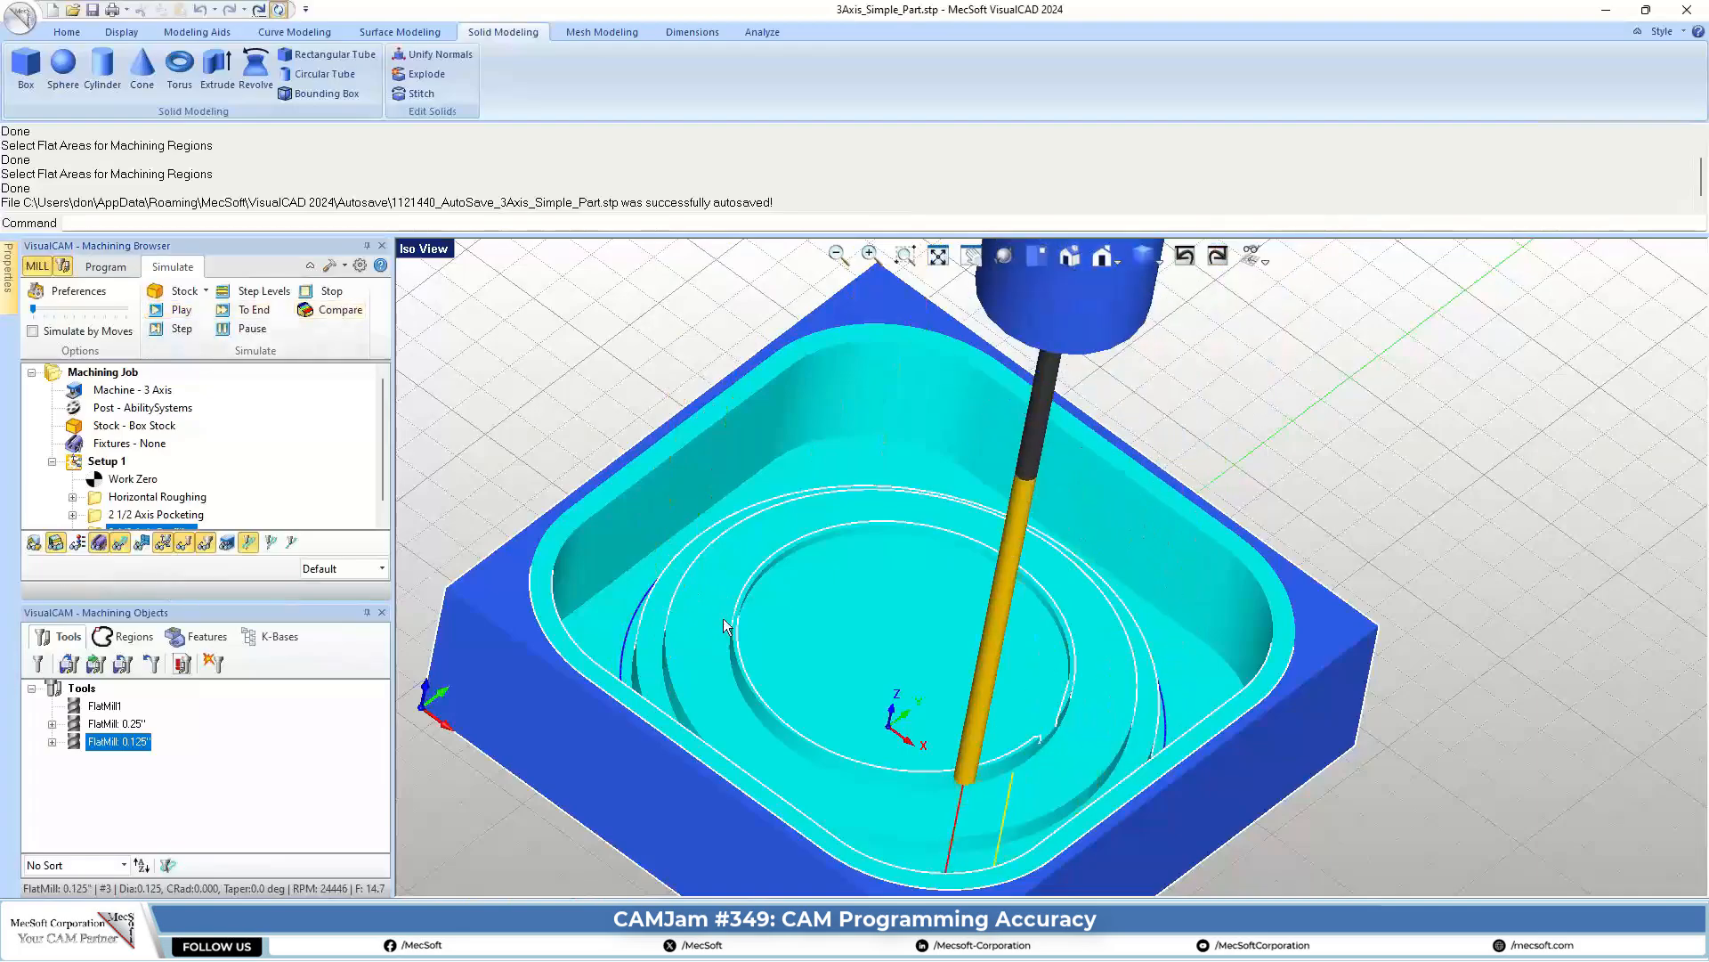
Start a 3-axis Spiral Machining operation and use the predefined Flat Area Region 2 as its containment region.
{"action": "left_click", "coordinate": [92, 268]}
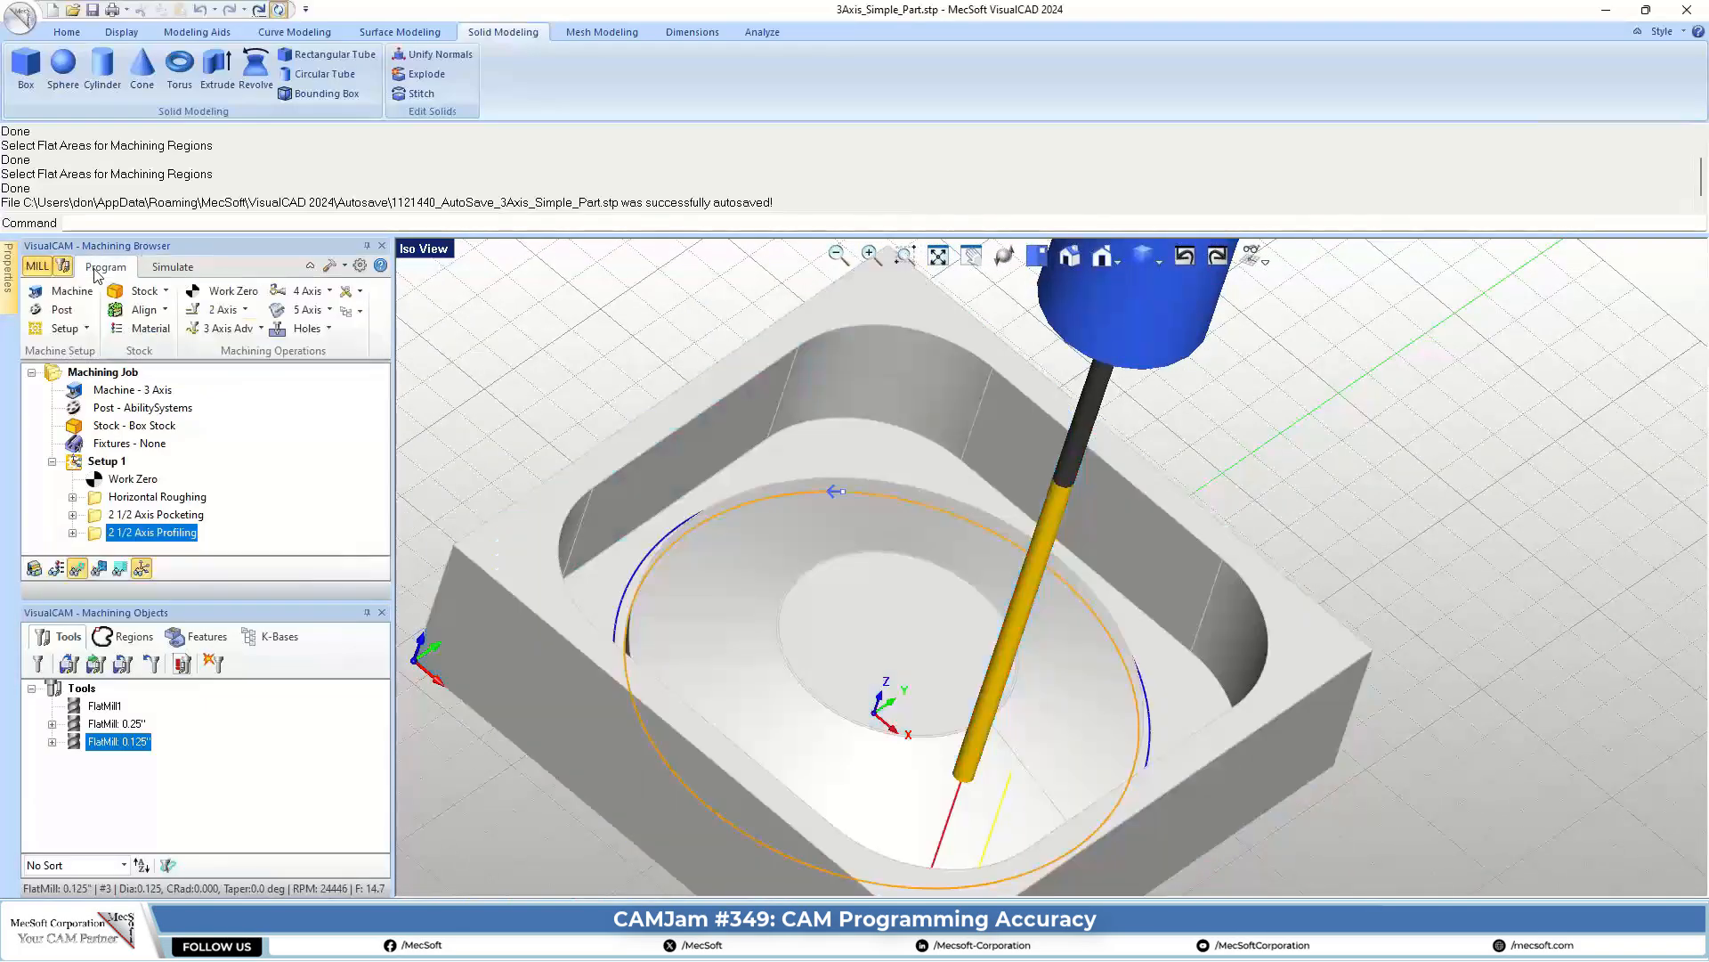
{"action": "middle_click_drag", "start_coordinate": [1003, 623], "coordinate": [990, 663]}
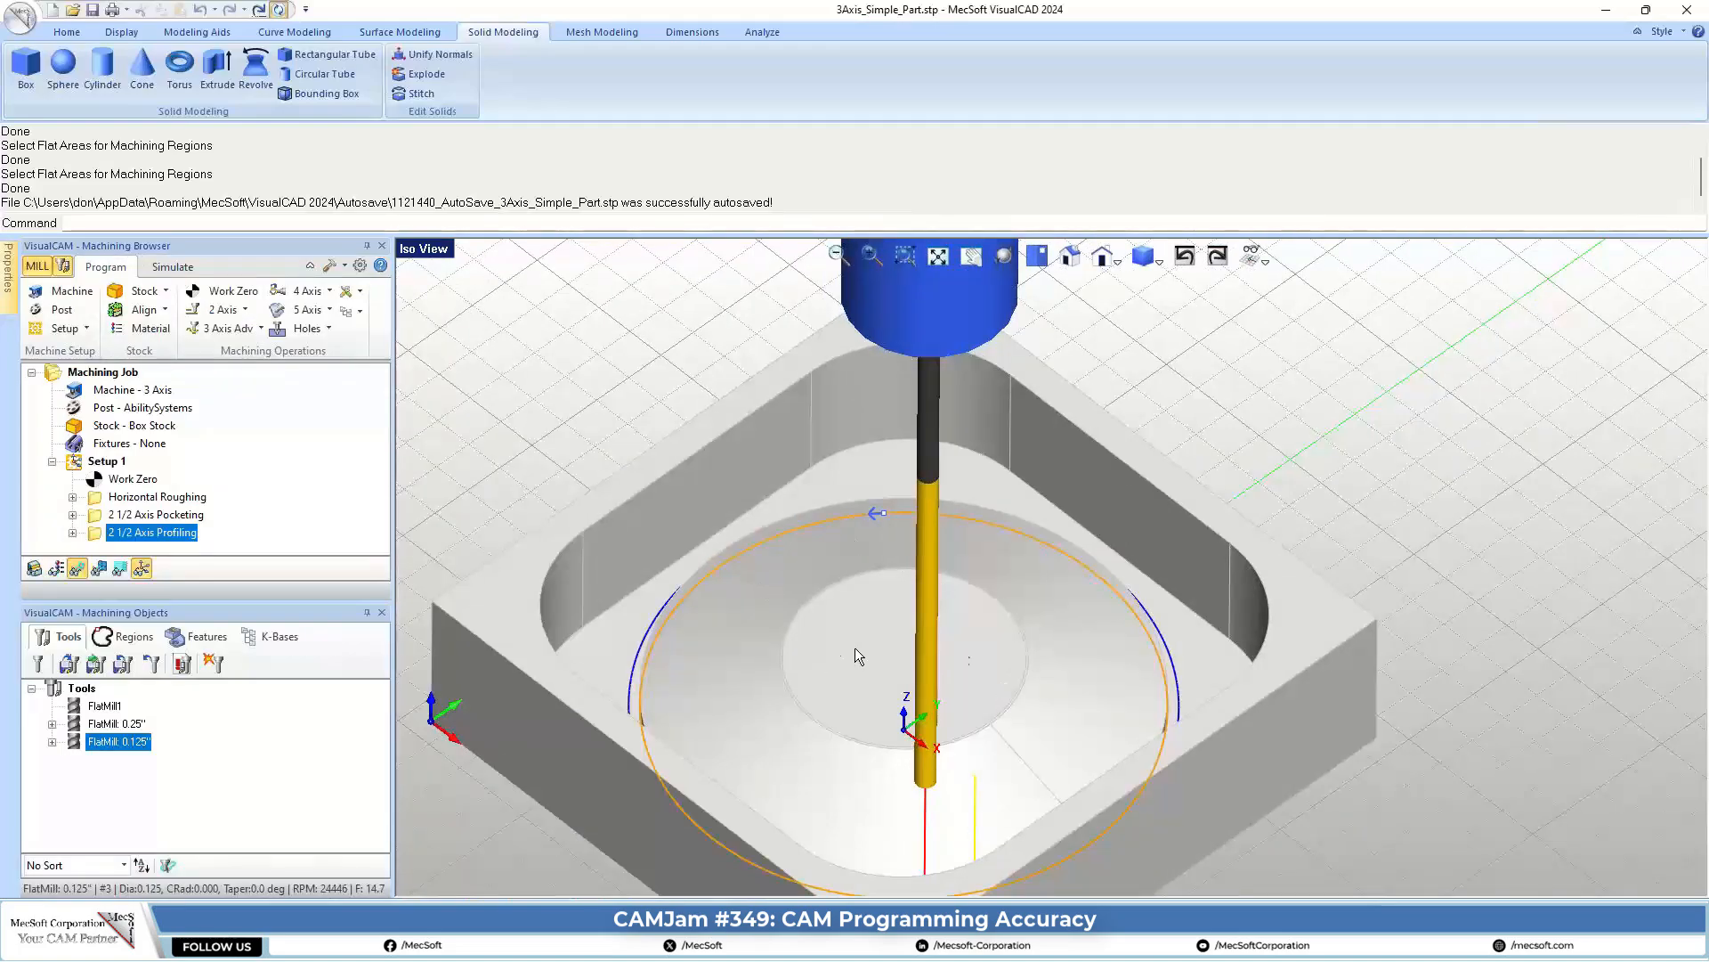
{"action": "left_click", "coordinate": [227, 328]}
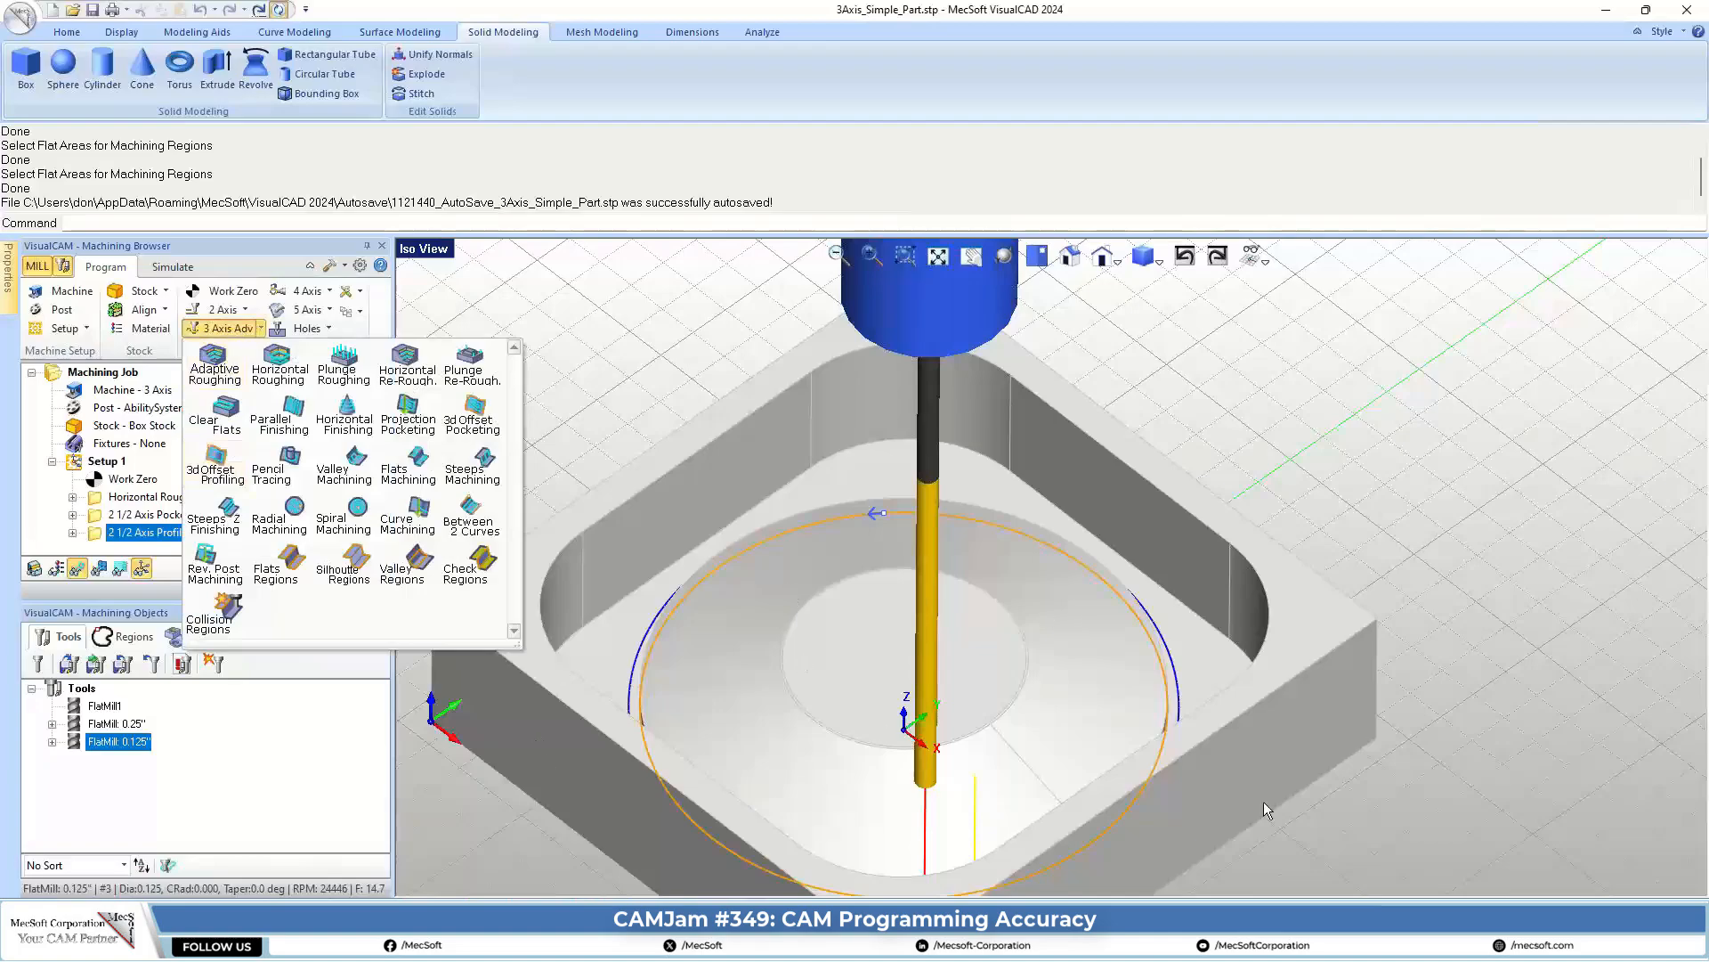
{"action": "left_click", "coordinate": [352, 521]}
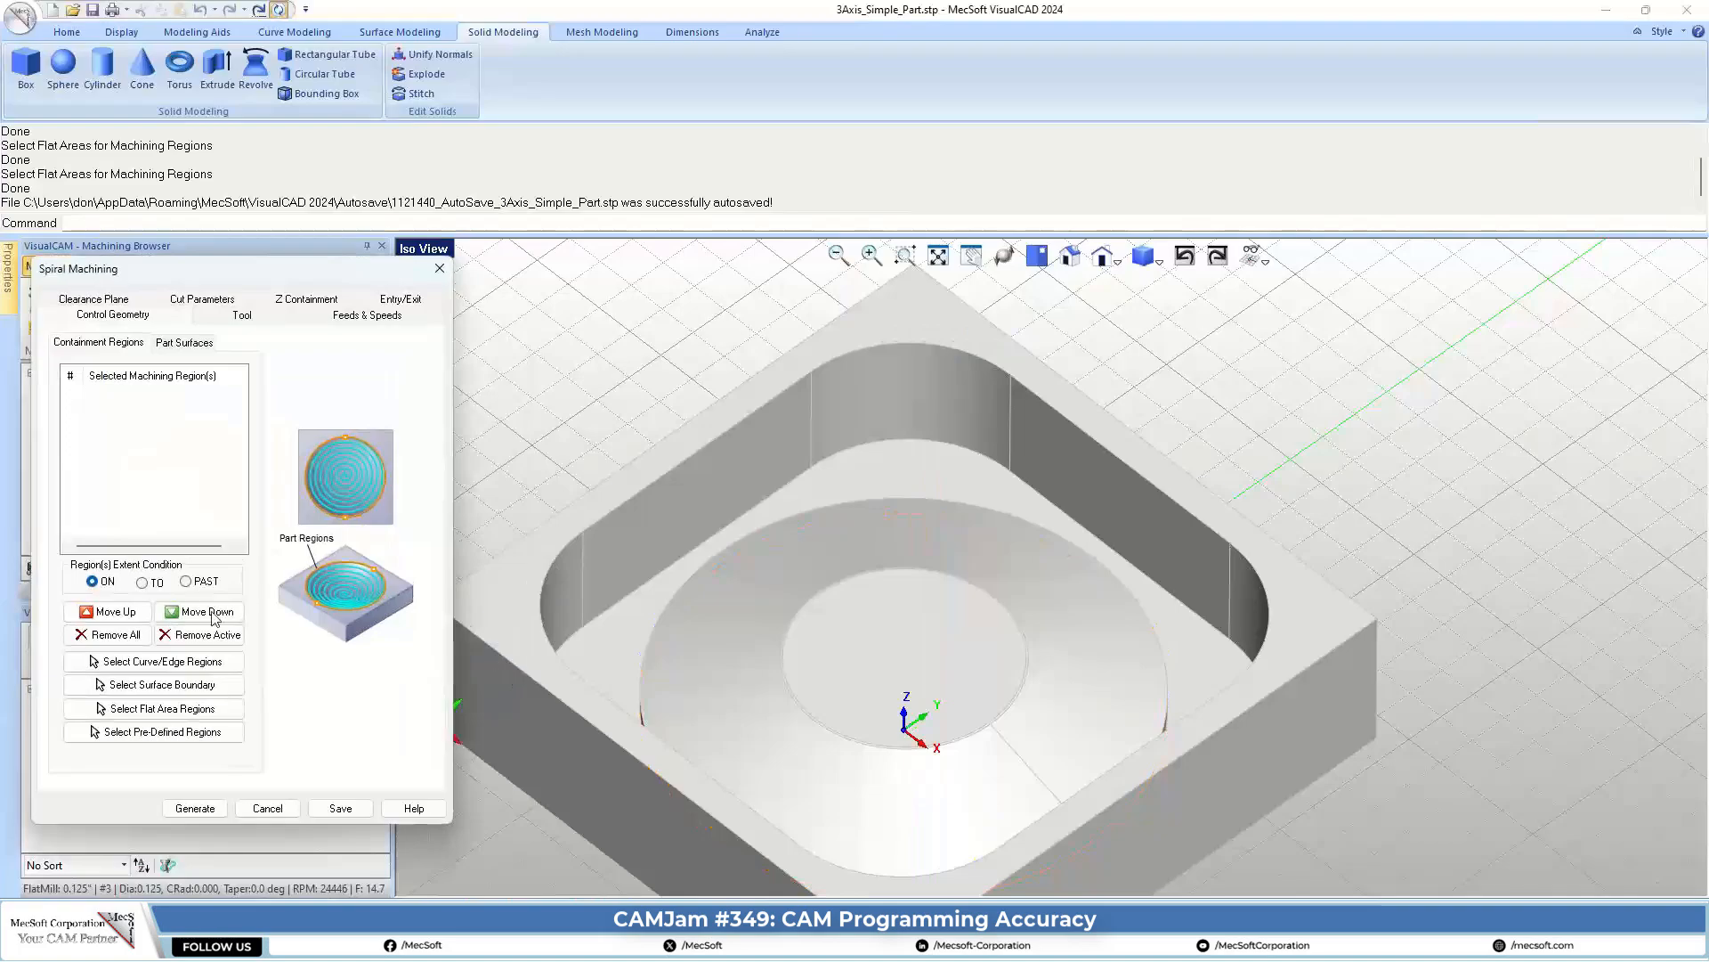
{"action": "left_click", "coordinate": [153, 734]}
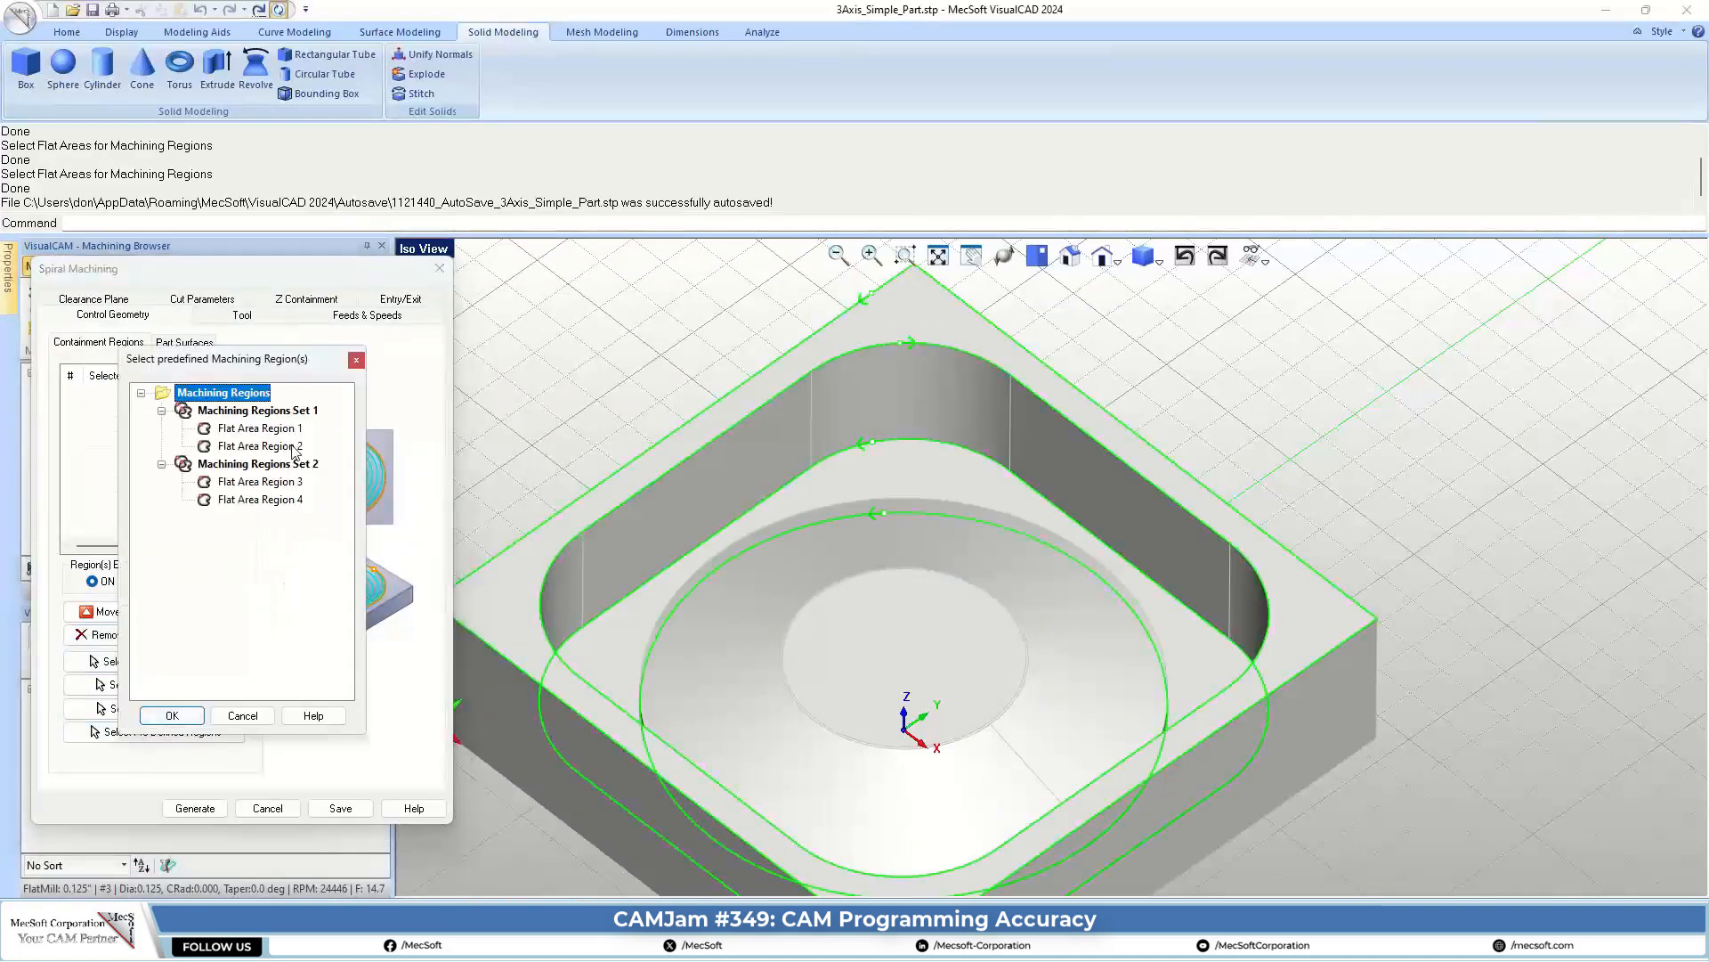
{"action": "left_click", "coordinate": [234, 447]}
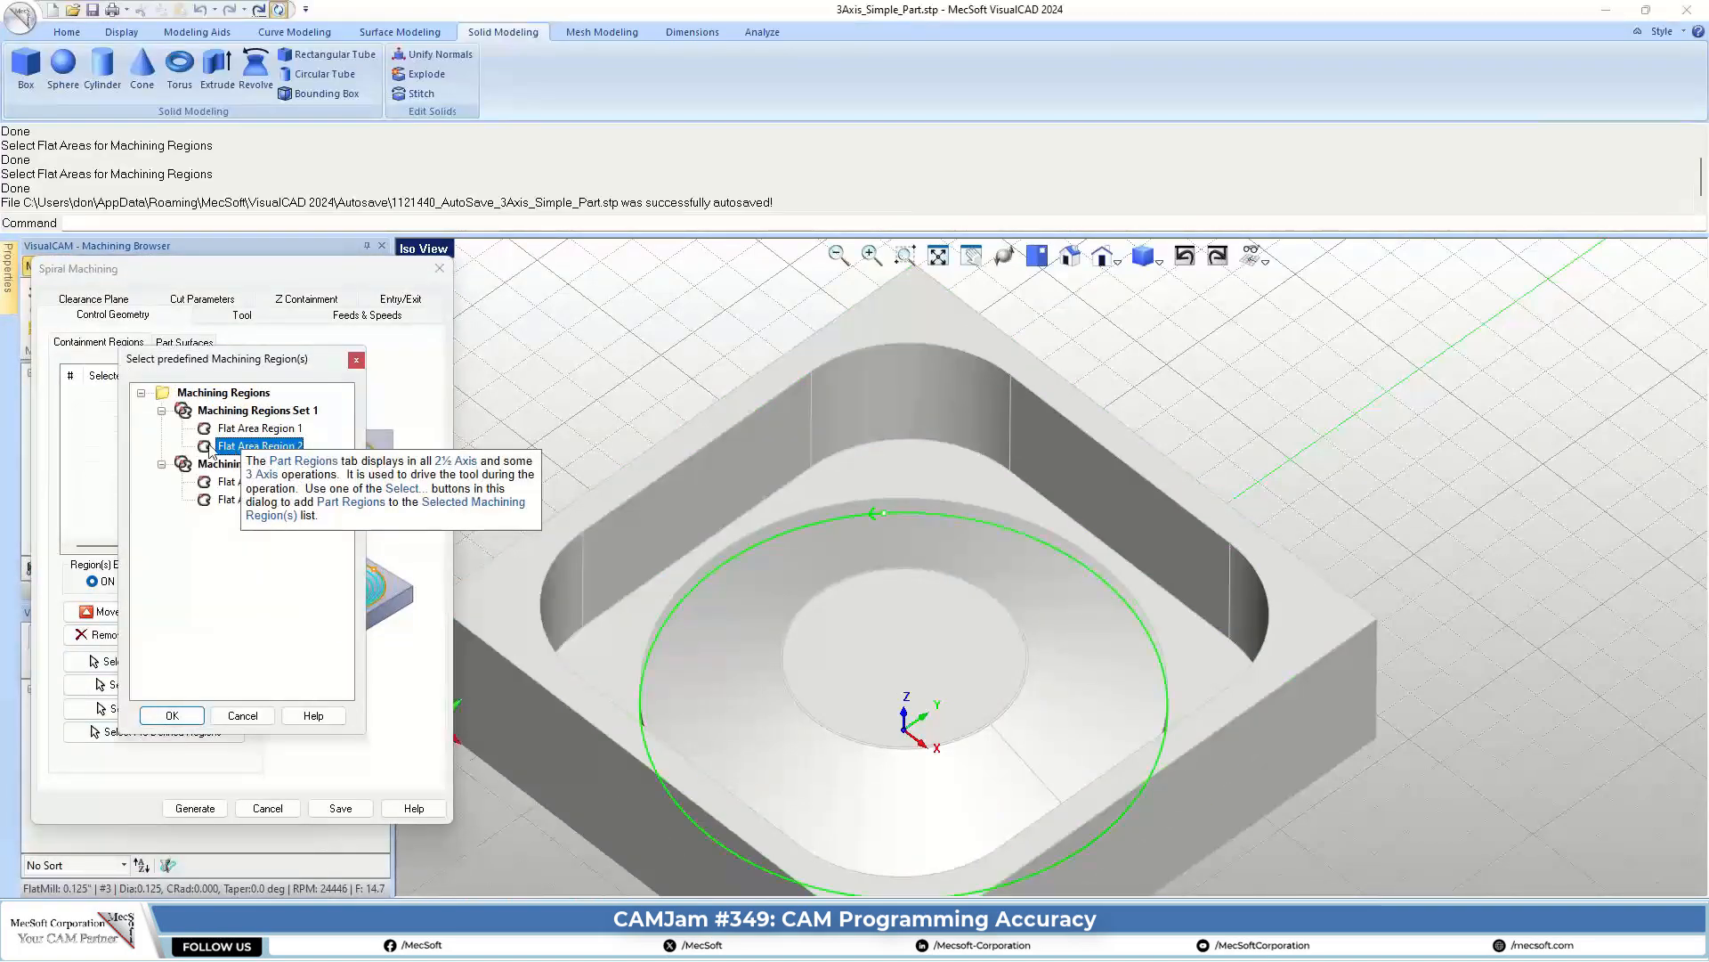
{"action": "left_click", "coordinate": [173, 716]}
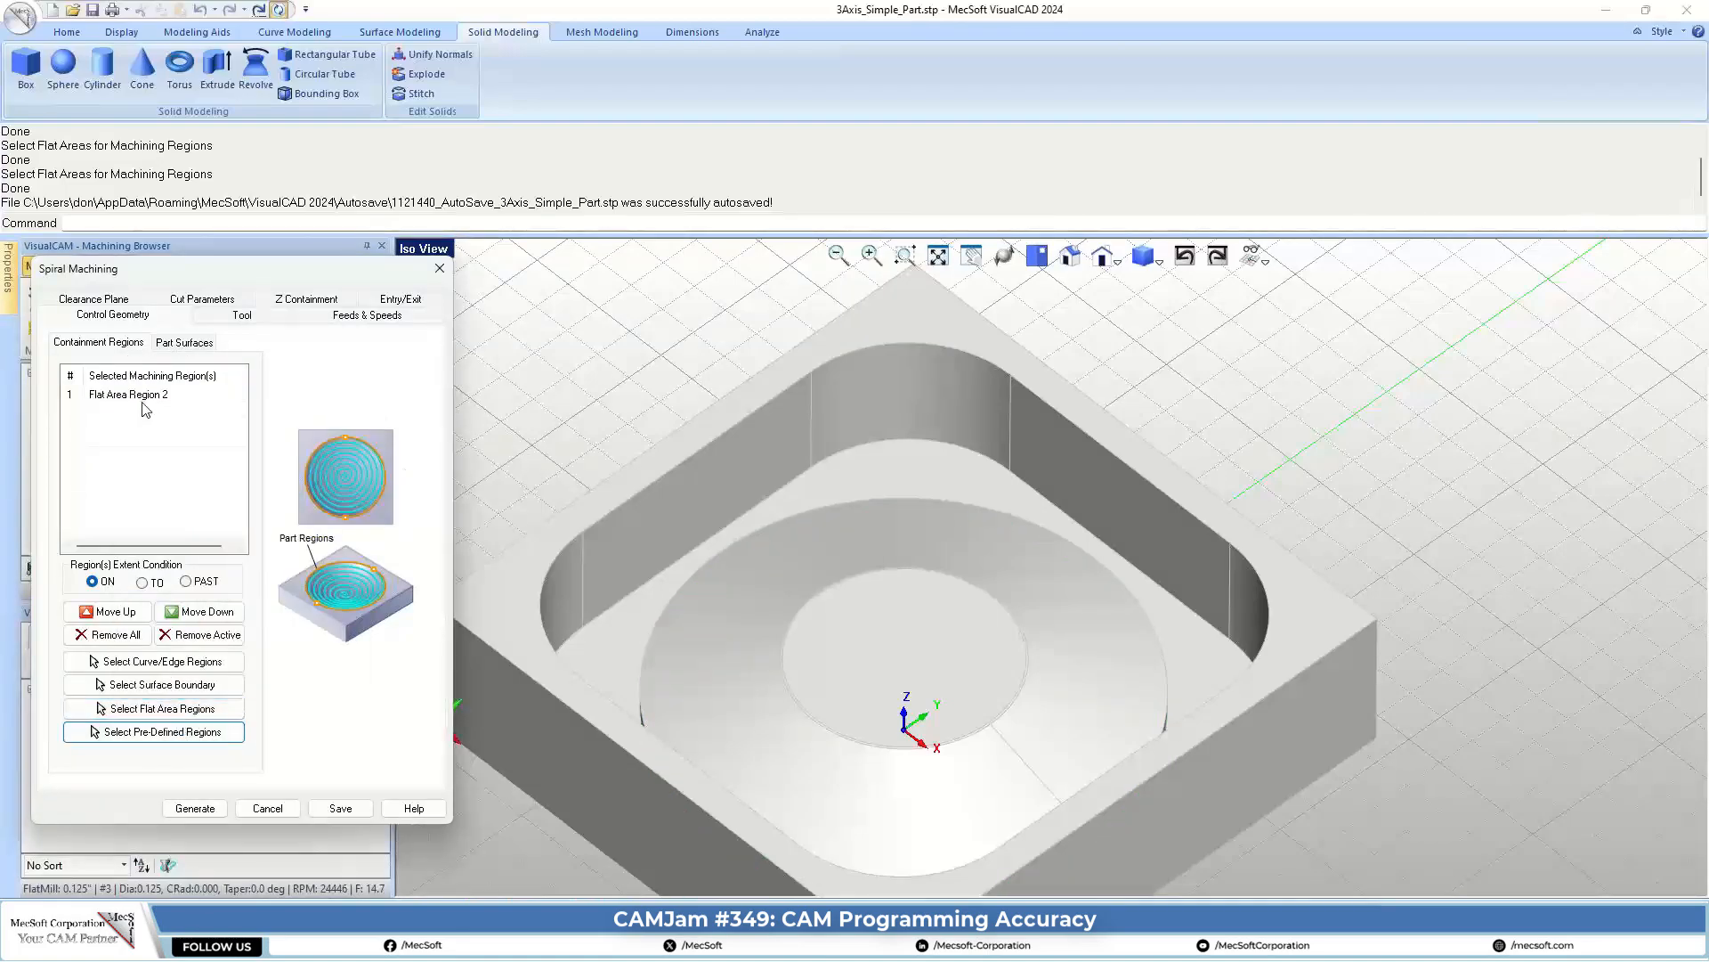
Create a ball mill named BallMill: 0.25" with 0.25 tool and shank diameters, and select it for Spiral Machining.
{"action": "left_click", "coordinate": [252, 319]}
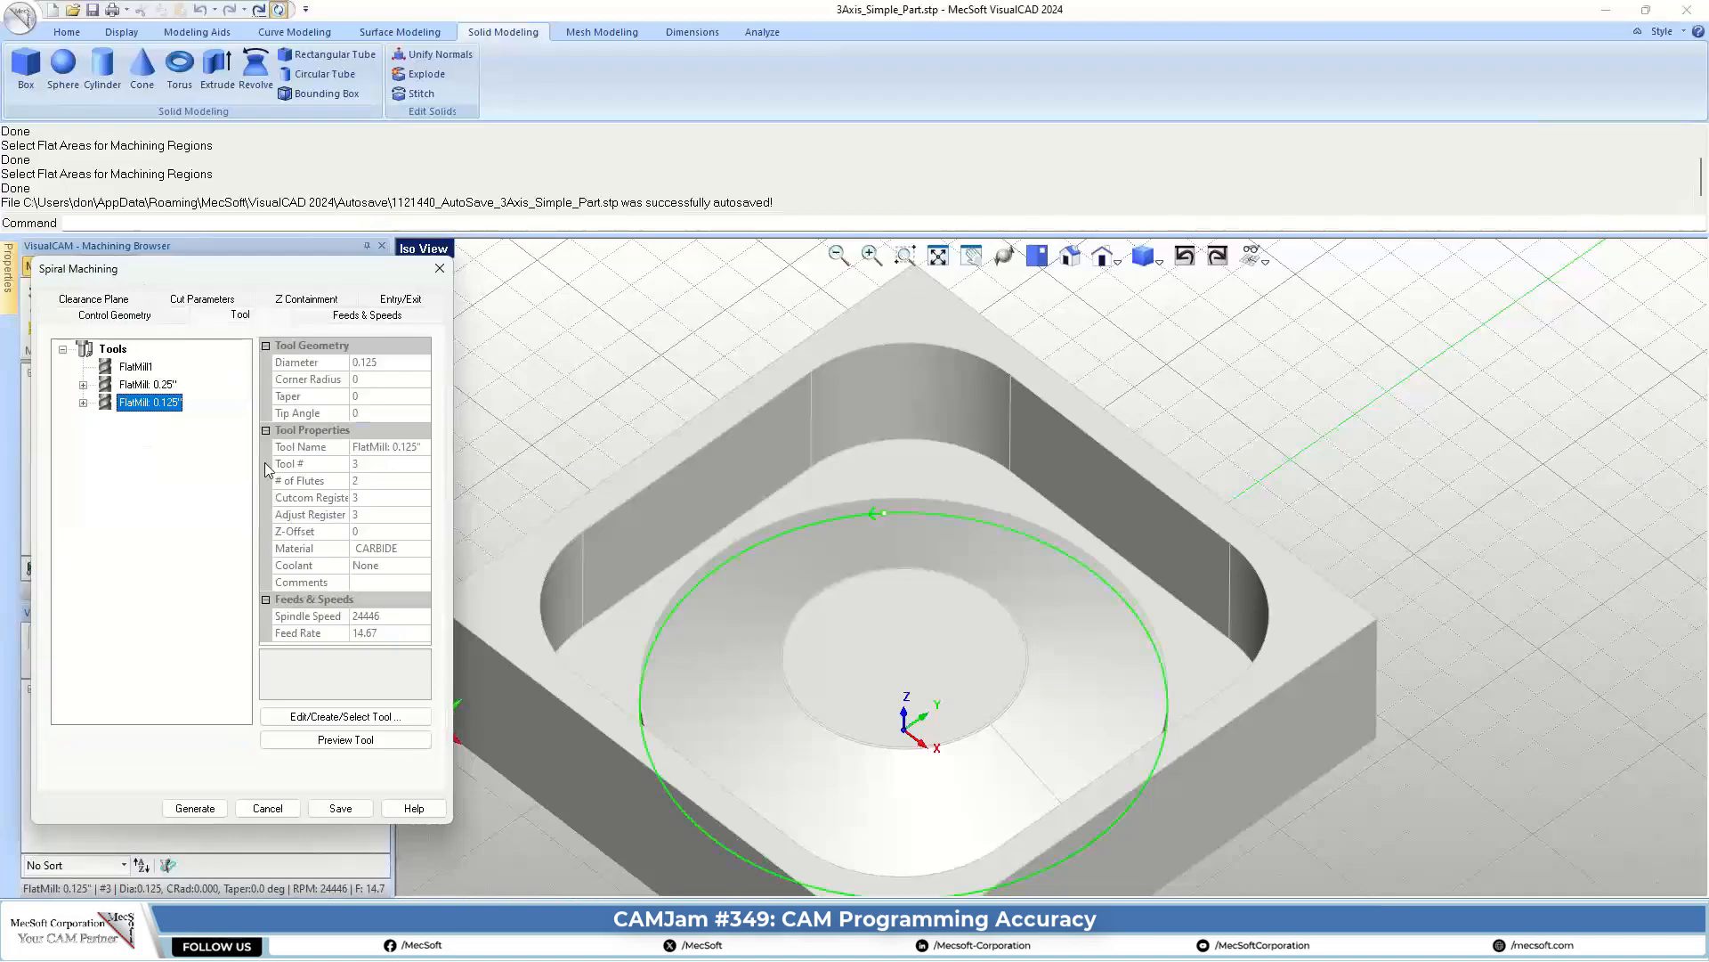
{"action": "left_click", "coordinate": [358, 716]}
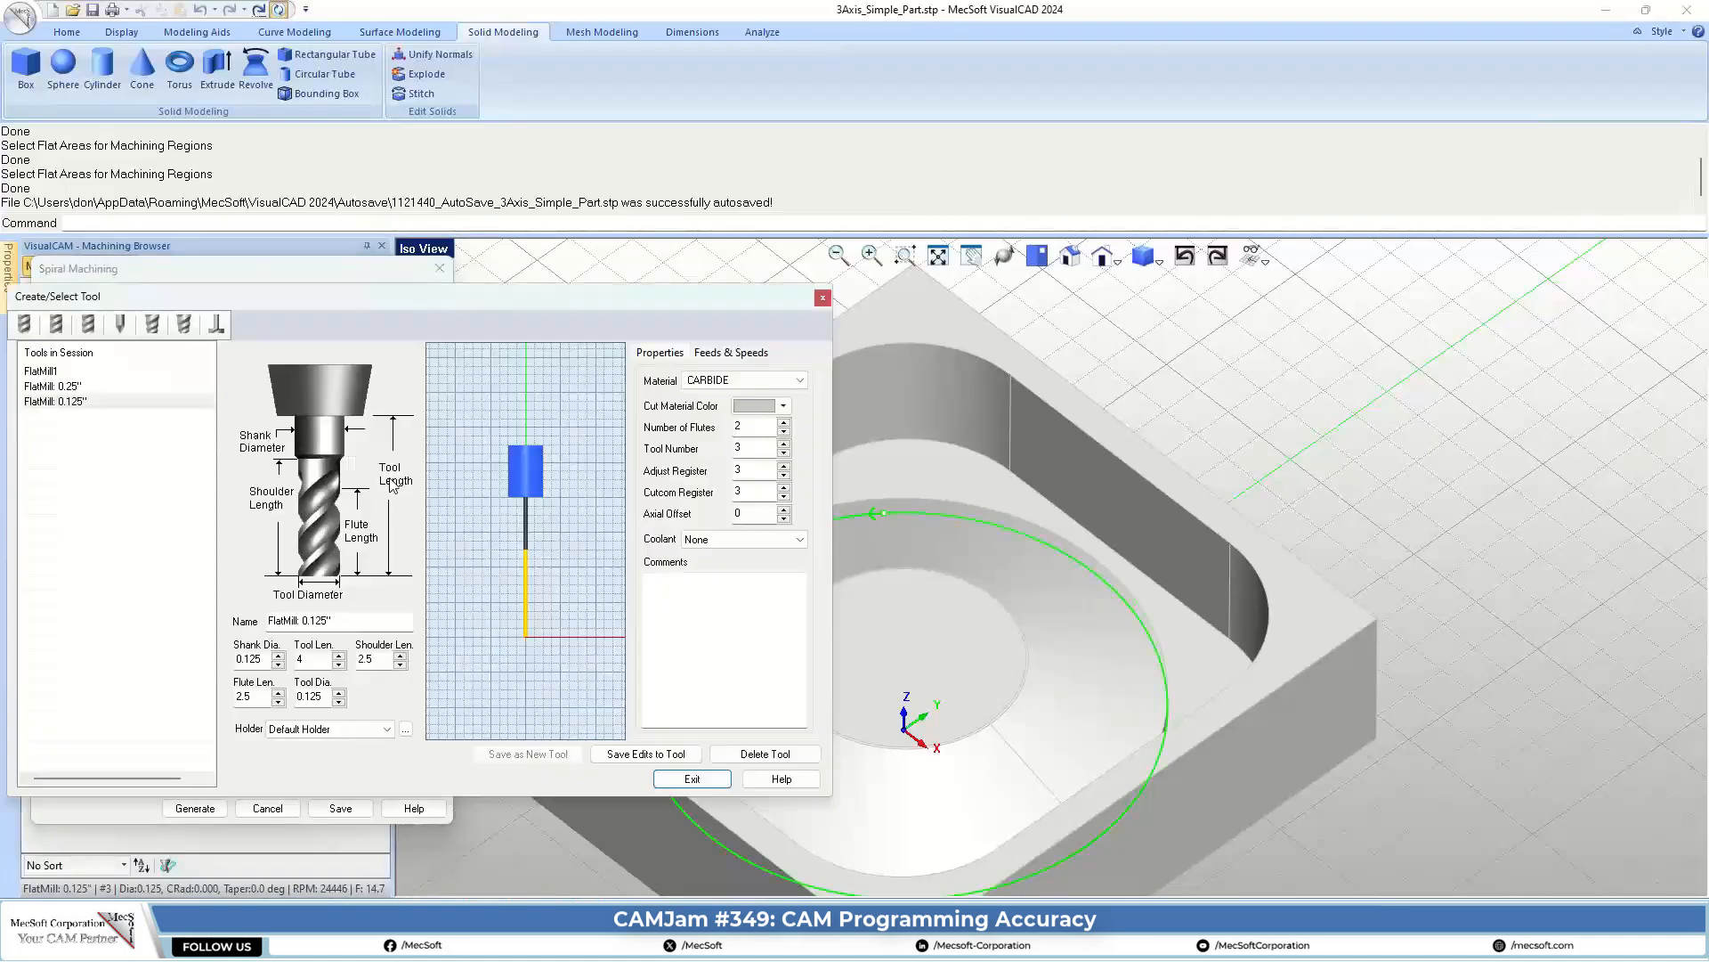
{"action": "left_click", "coordinate": [120, 324]}
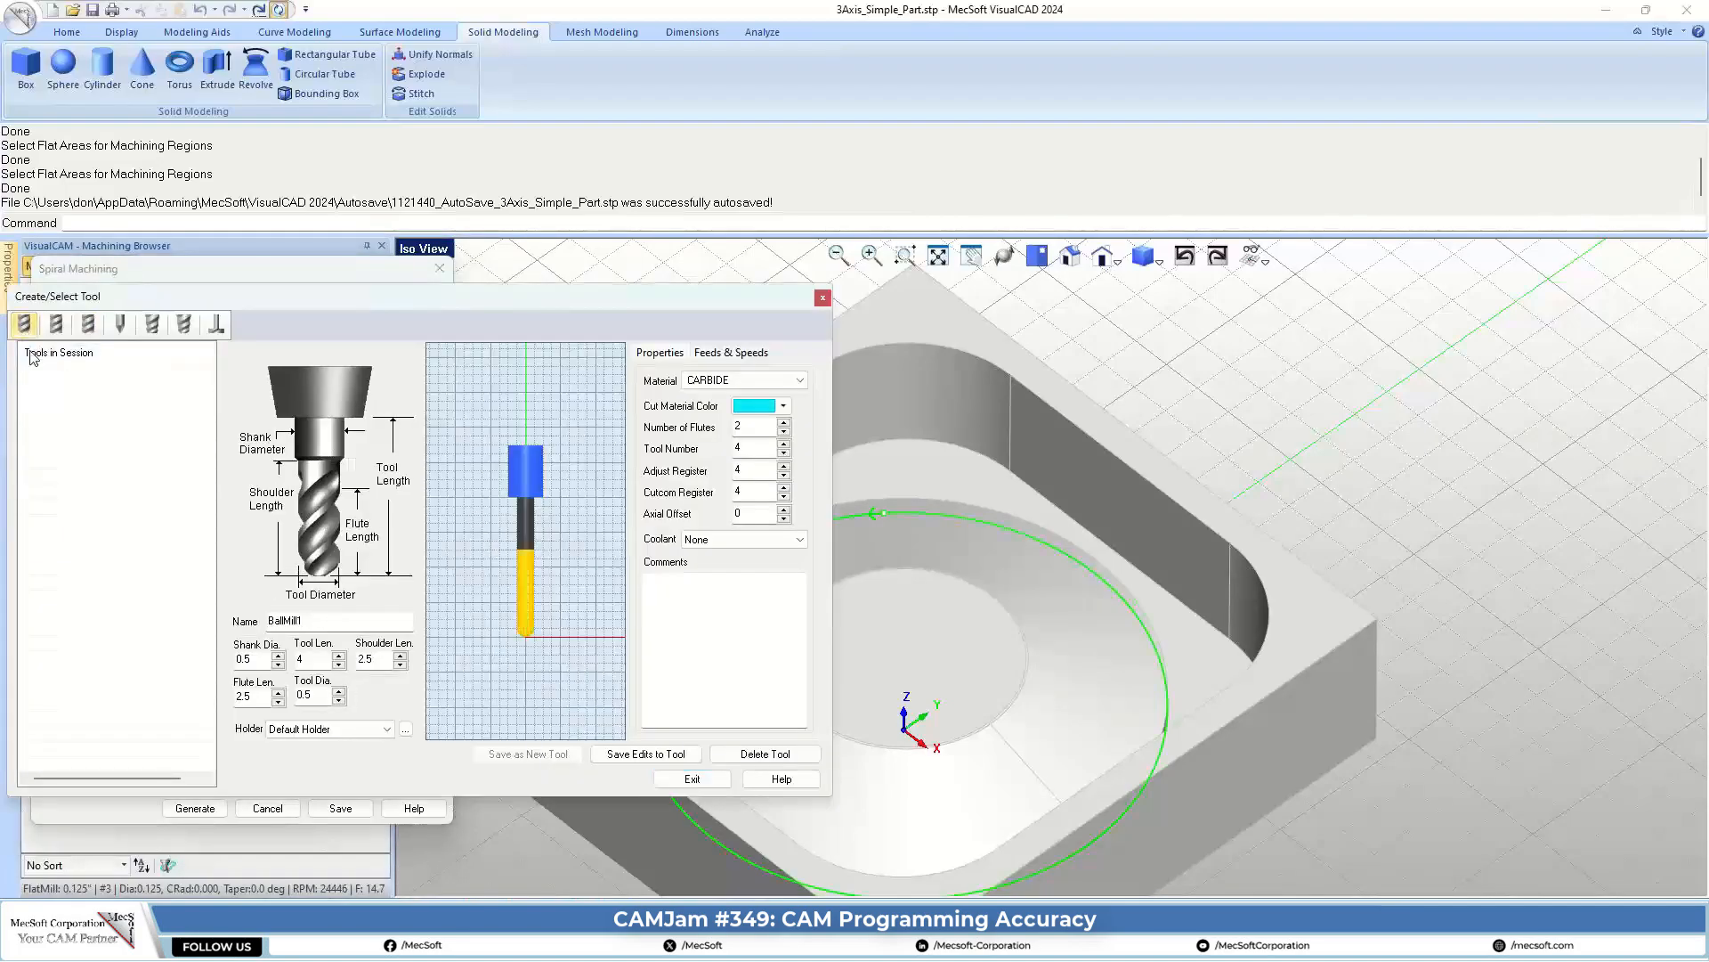
{"action": "left_click", "coordinate": [308, 696]}
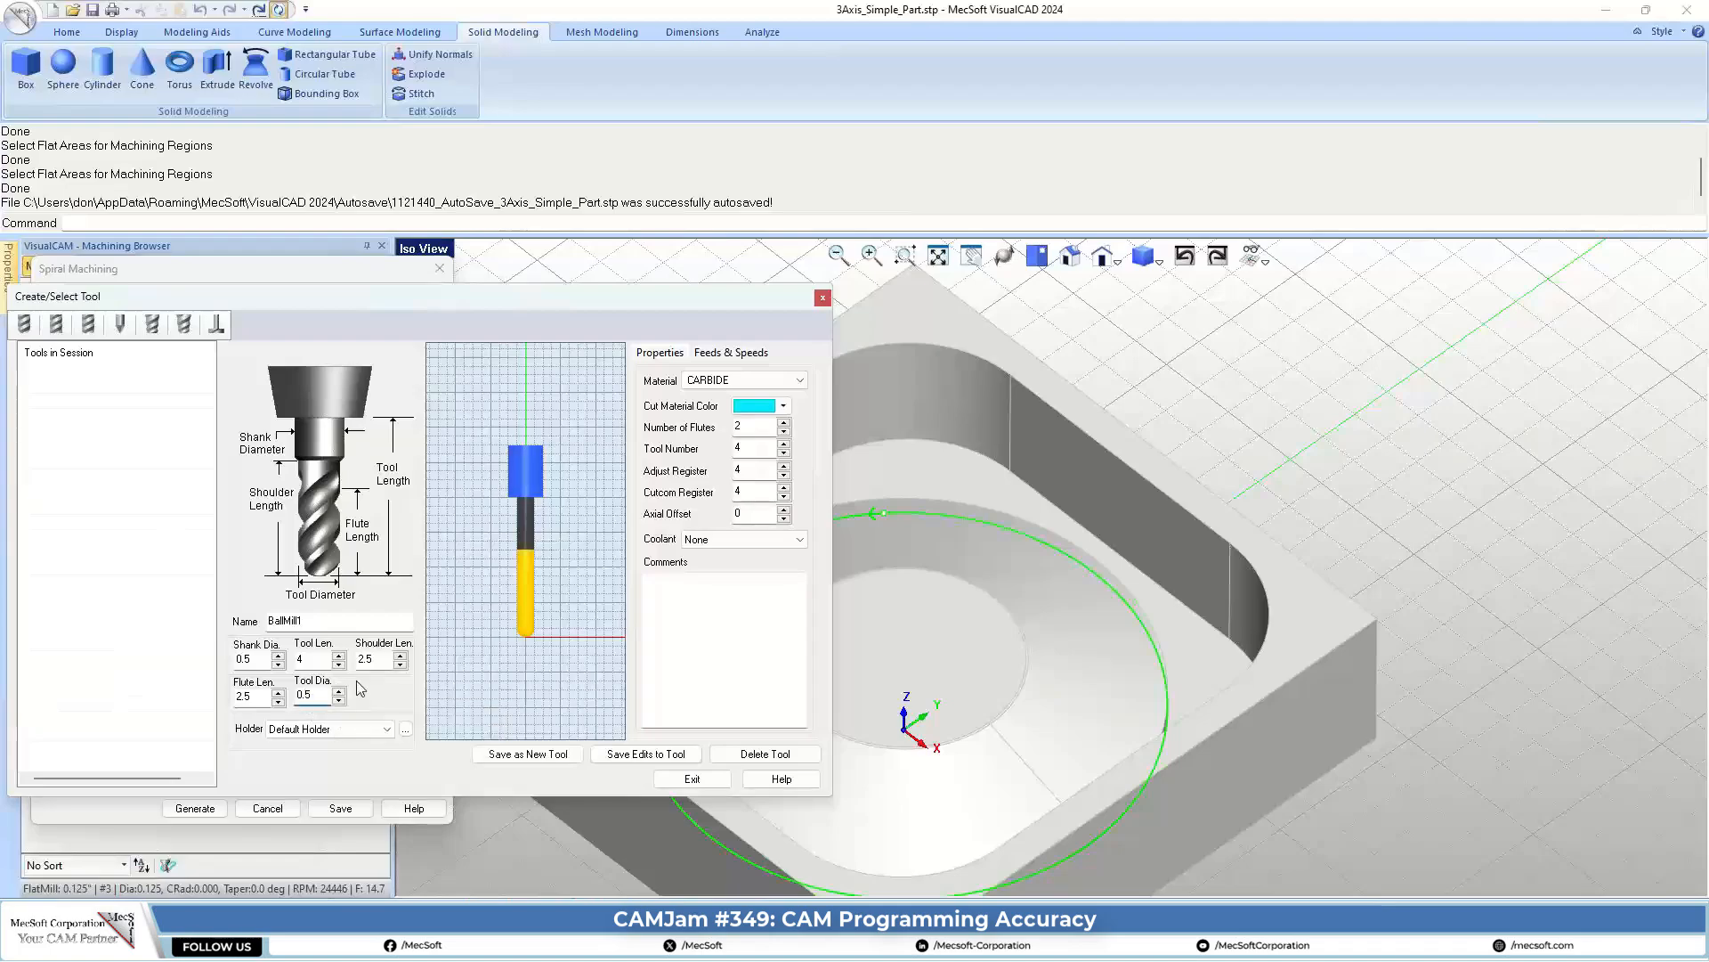
{"action": "type", "text": "25"}
{"action": "left_click", "coordinate": [245, 659]}
{"action": "type", "text": "2"}
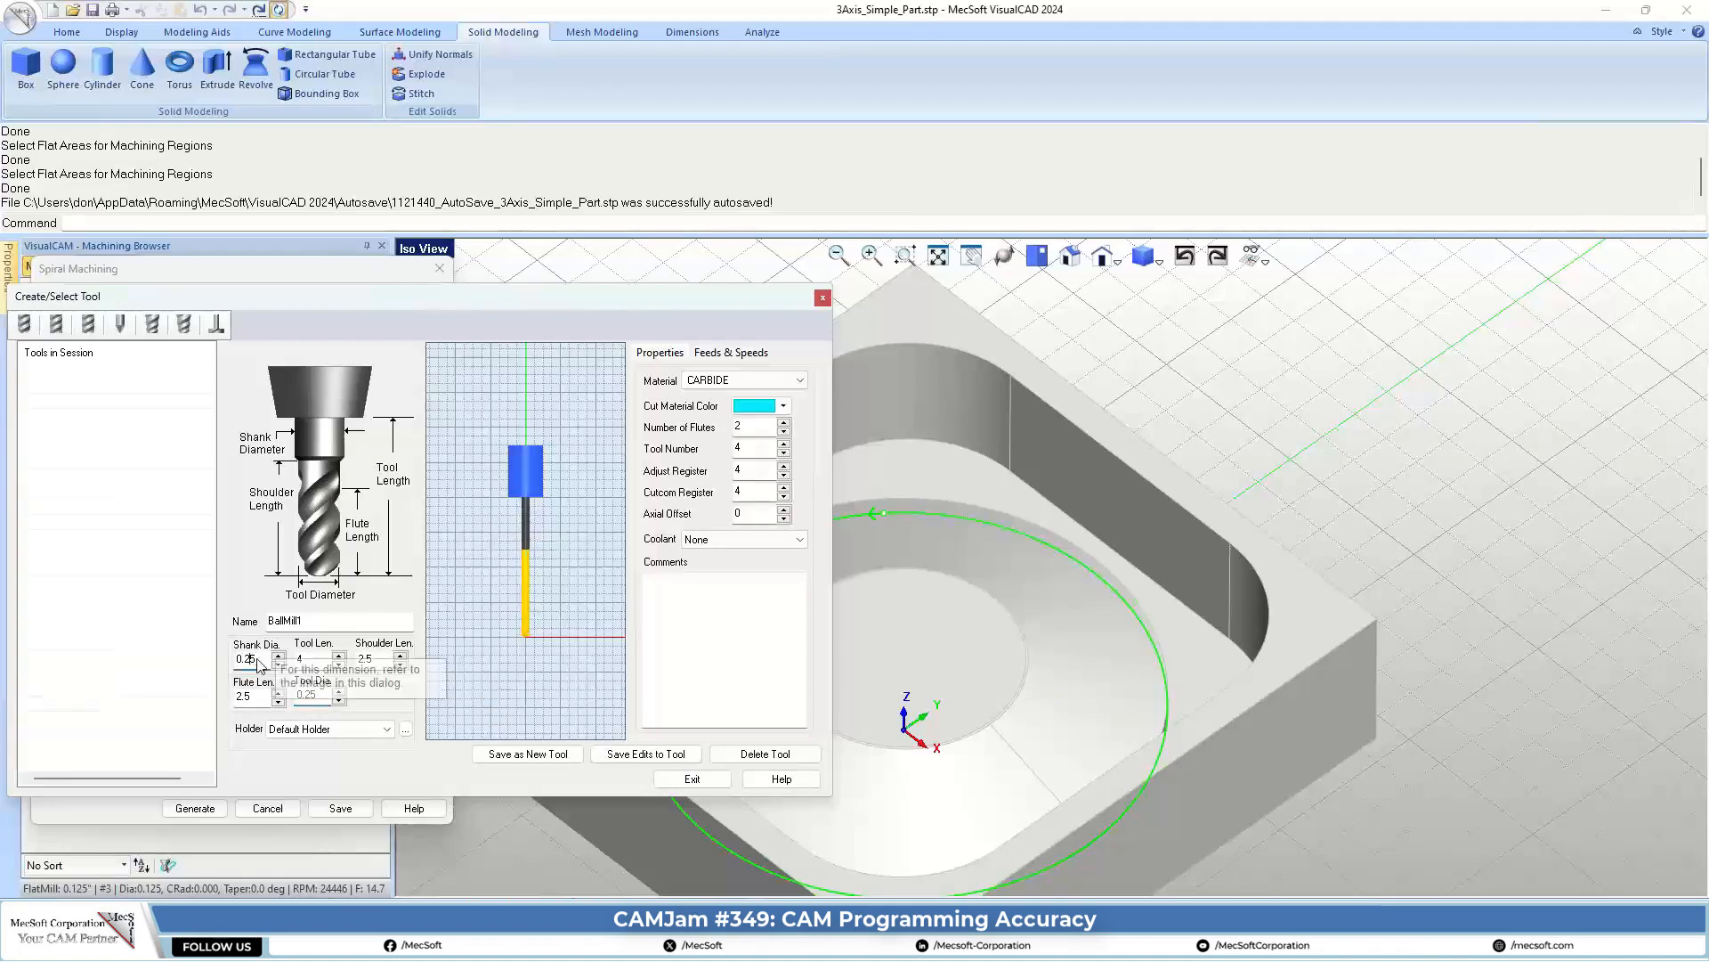
{"action": "left_click", "coordinate": [304, 620]}
{"action": "key", "text": "BackSpace"}
{"action": "left_click", "coordinate": [546, 754]}
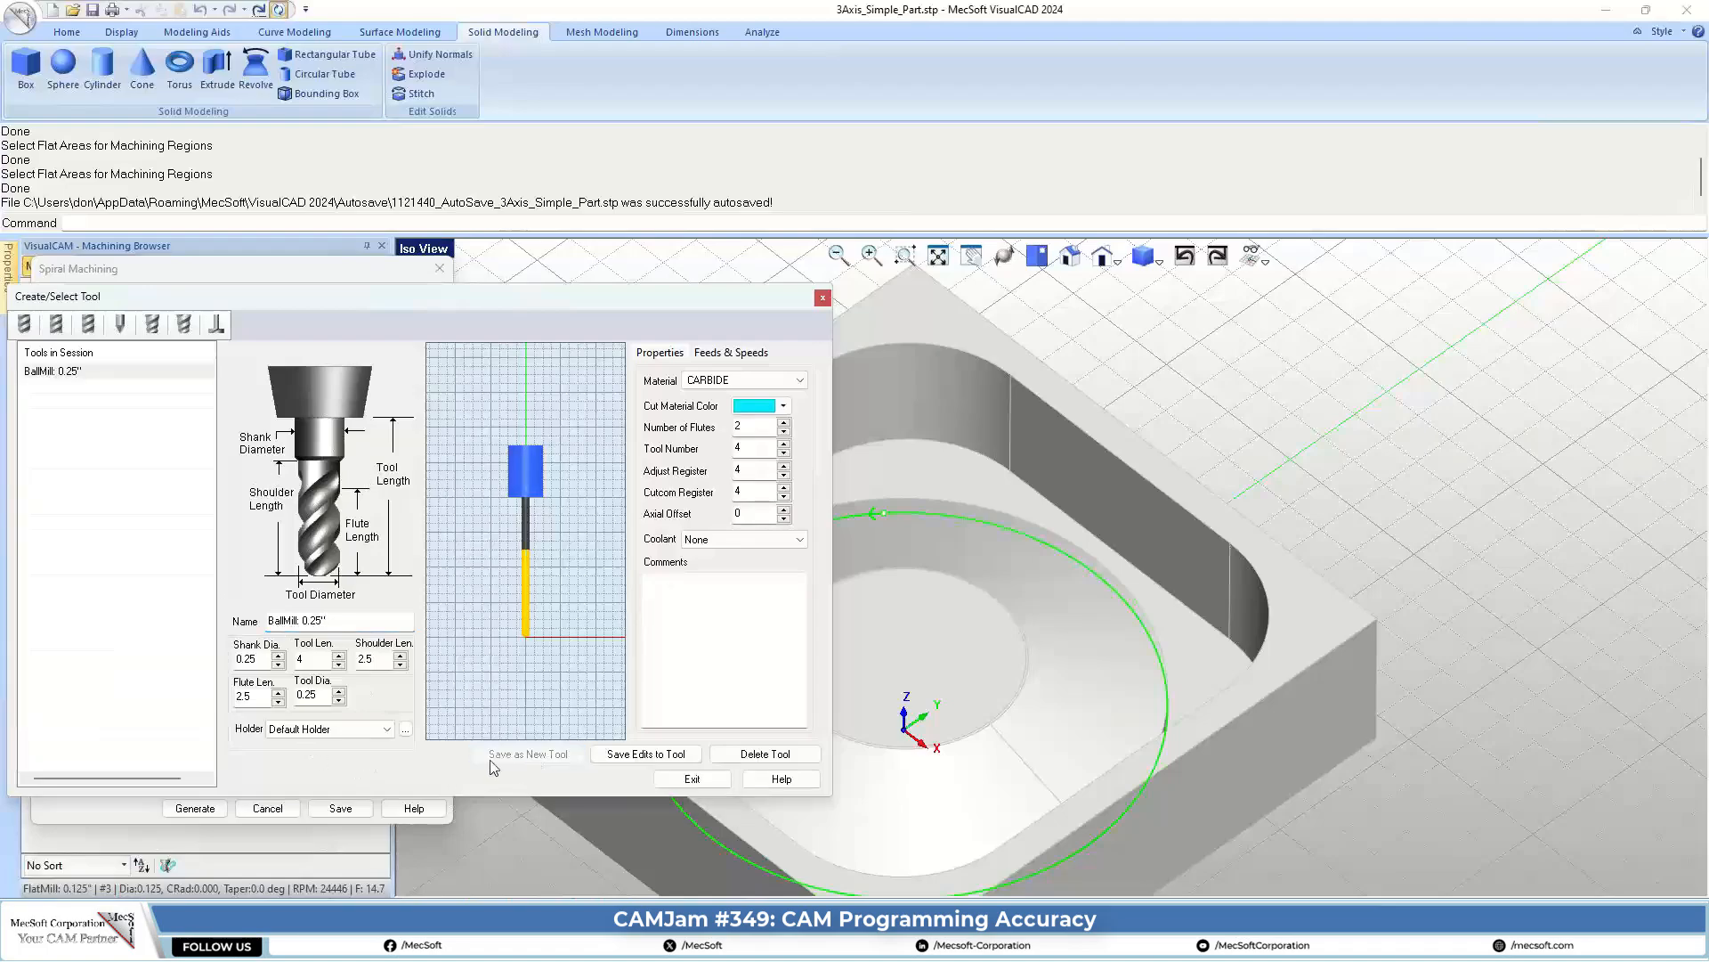
{"action": "left_click", "coordinate": [692, 779]}
{"action": "left_click", "coordinate": [141, 422]}
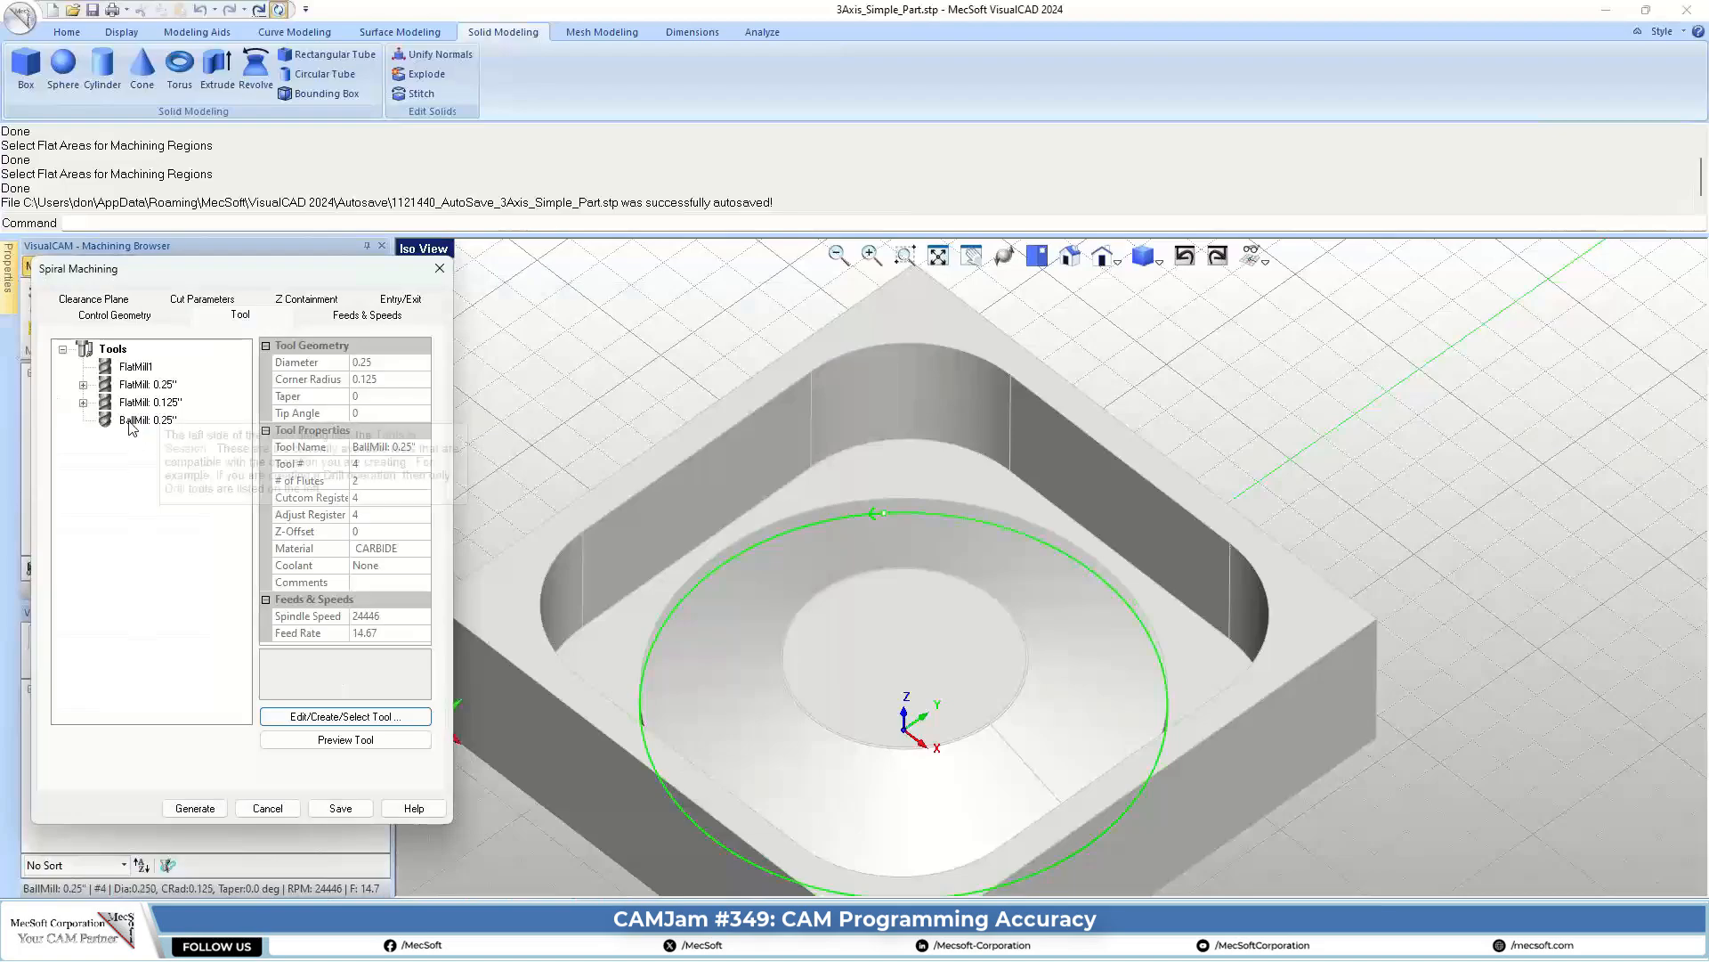
Review the Spiral Machining feeds and speeds, clearance plane, cut parameters, Z containment and entry/exit settings.
{"action": "left_click", "coordinate": [339, 317]}
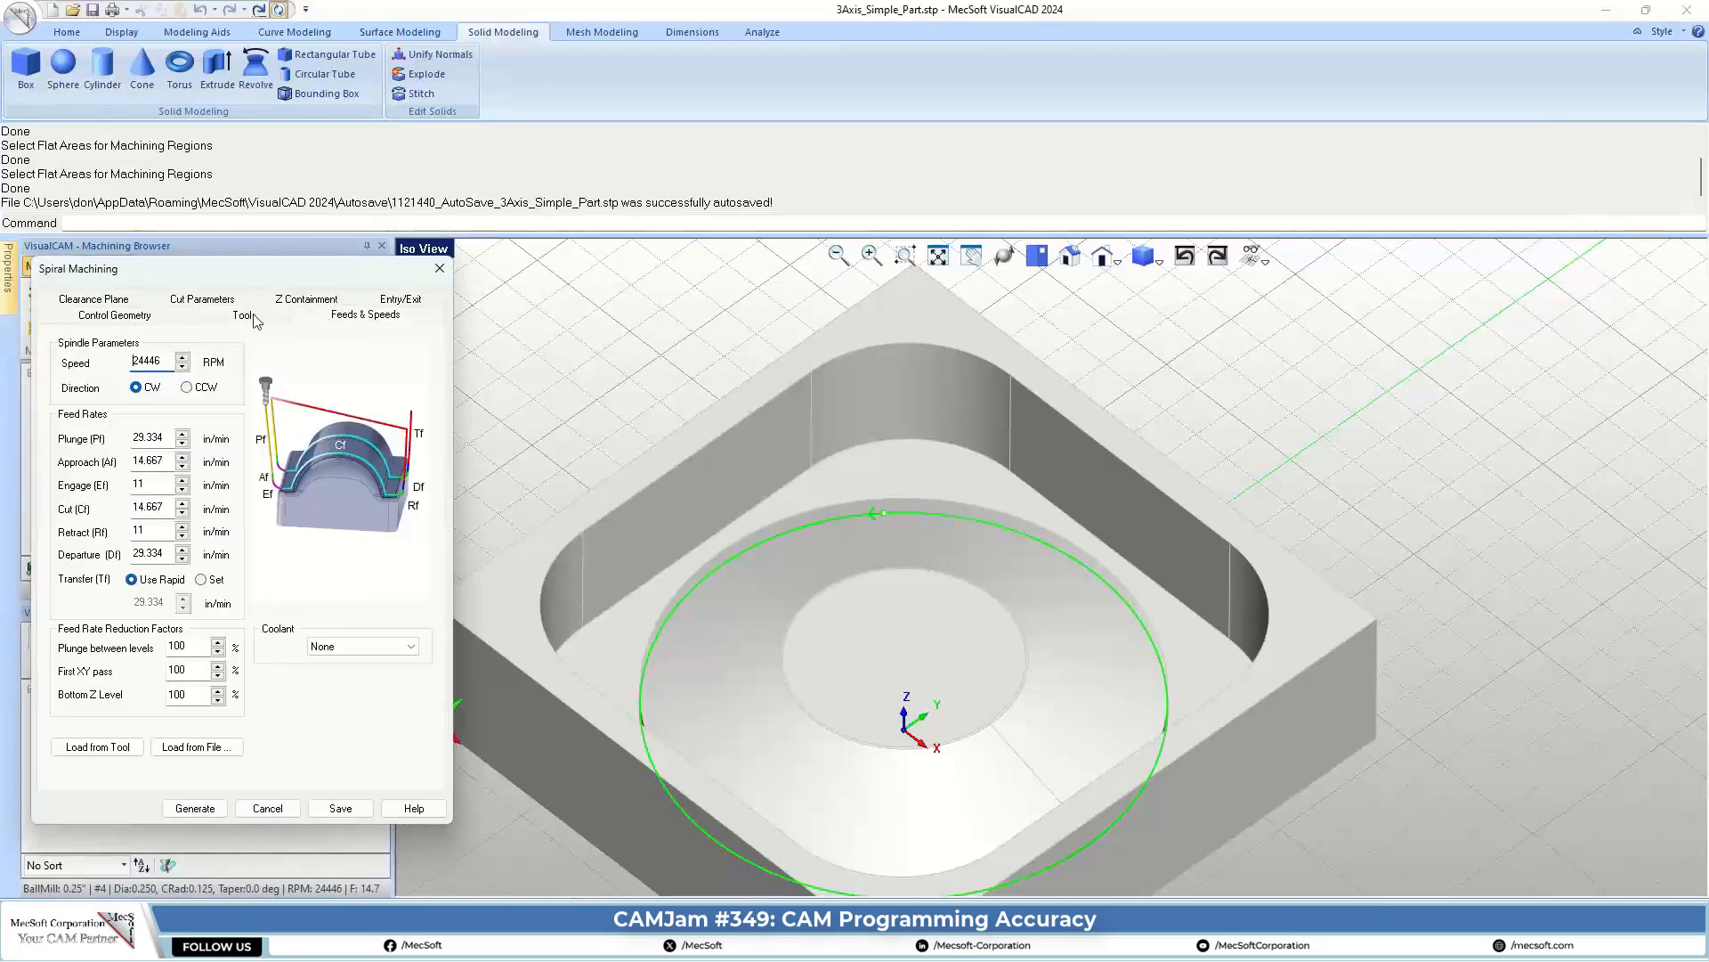
{"action": "left_click", "coordinate": [125, 303]}
{"action": "left_click", "coordinate": [193, 321]}
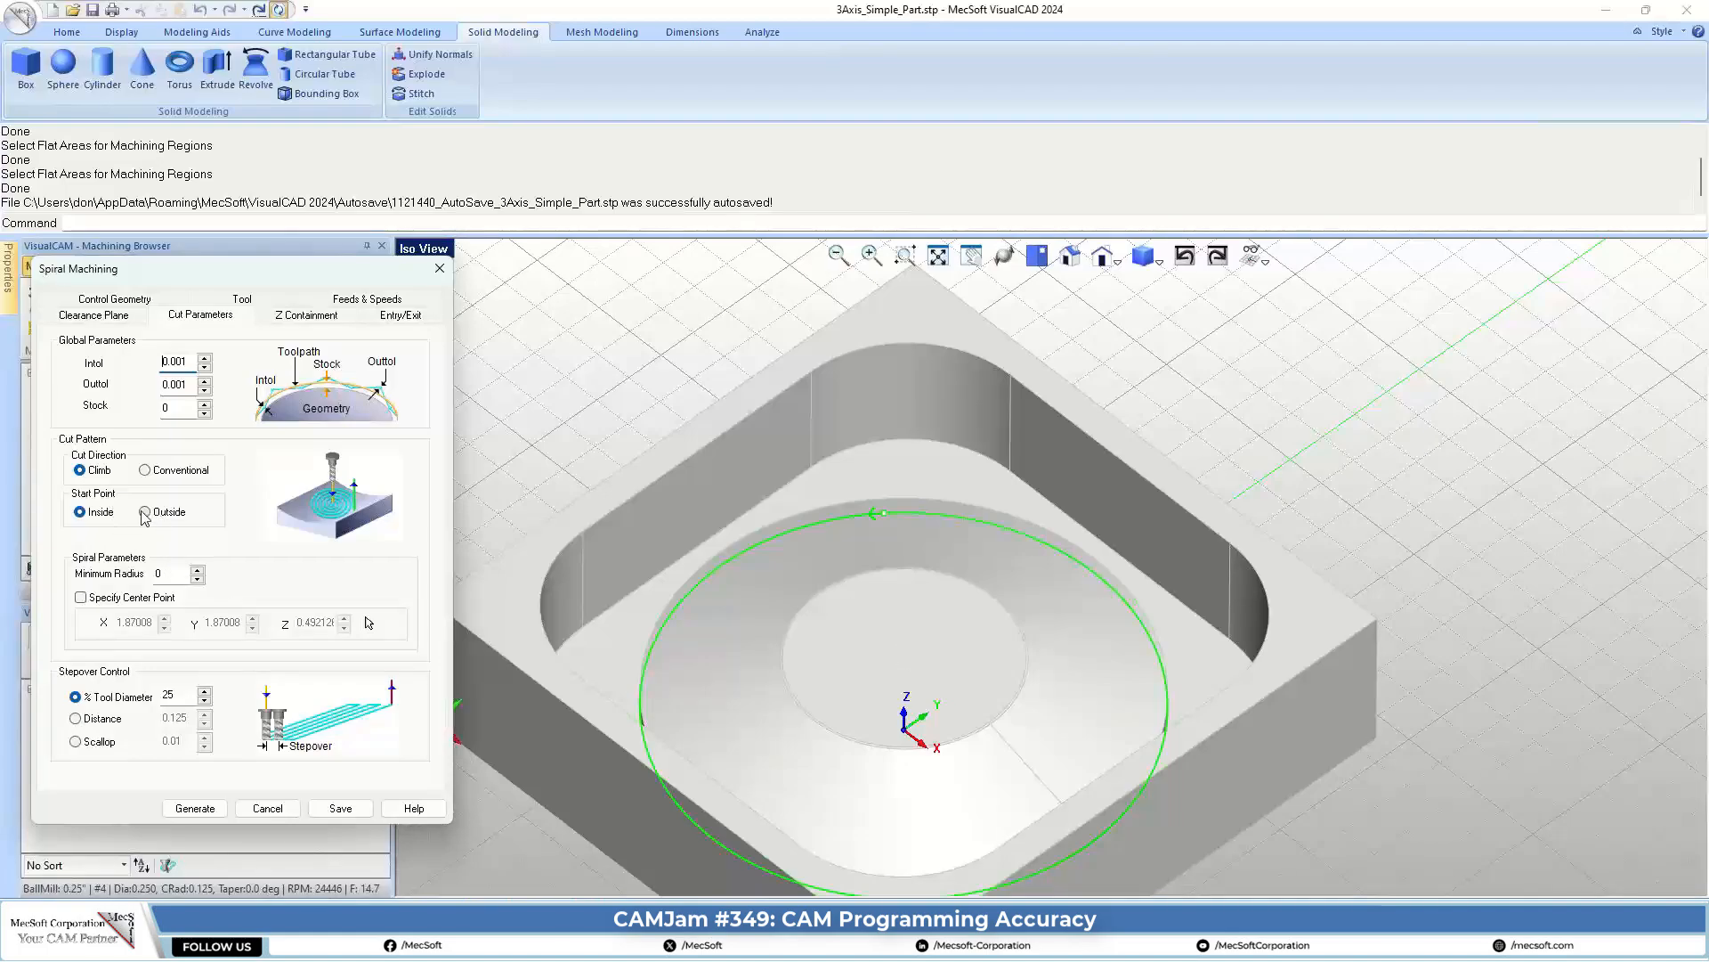
{"action": "mouse_move", "coordinate": [86, 516]}
{"action": "left_click", "coordinate": [312, 318]}
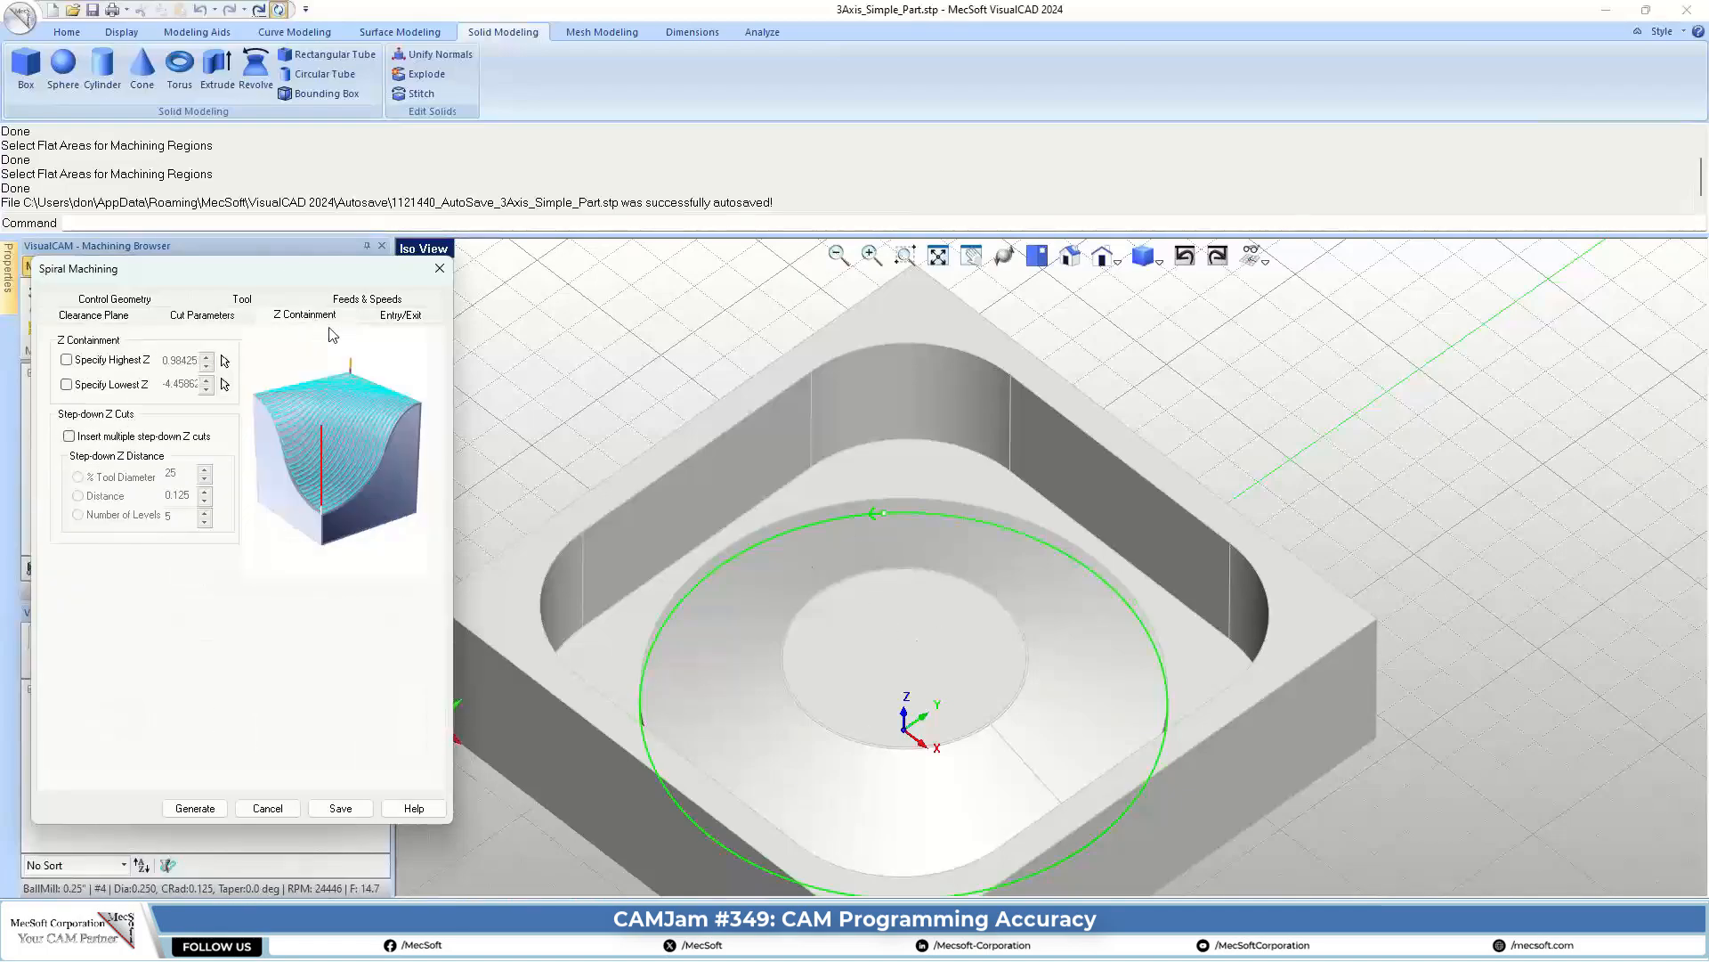
{"action": "left_click", "coordinate": [403, 320]}
{"action": "left_click", "coordinate": [105, 303]}
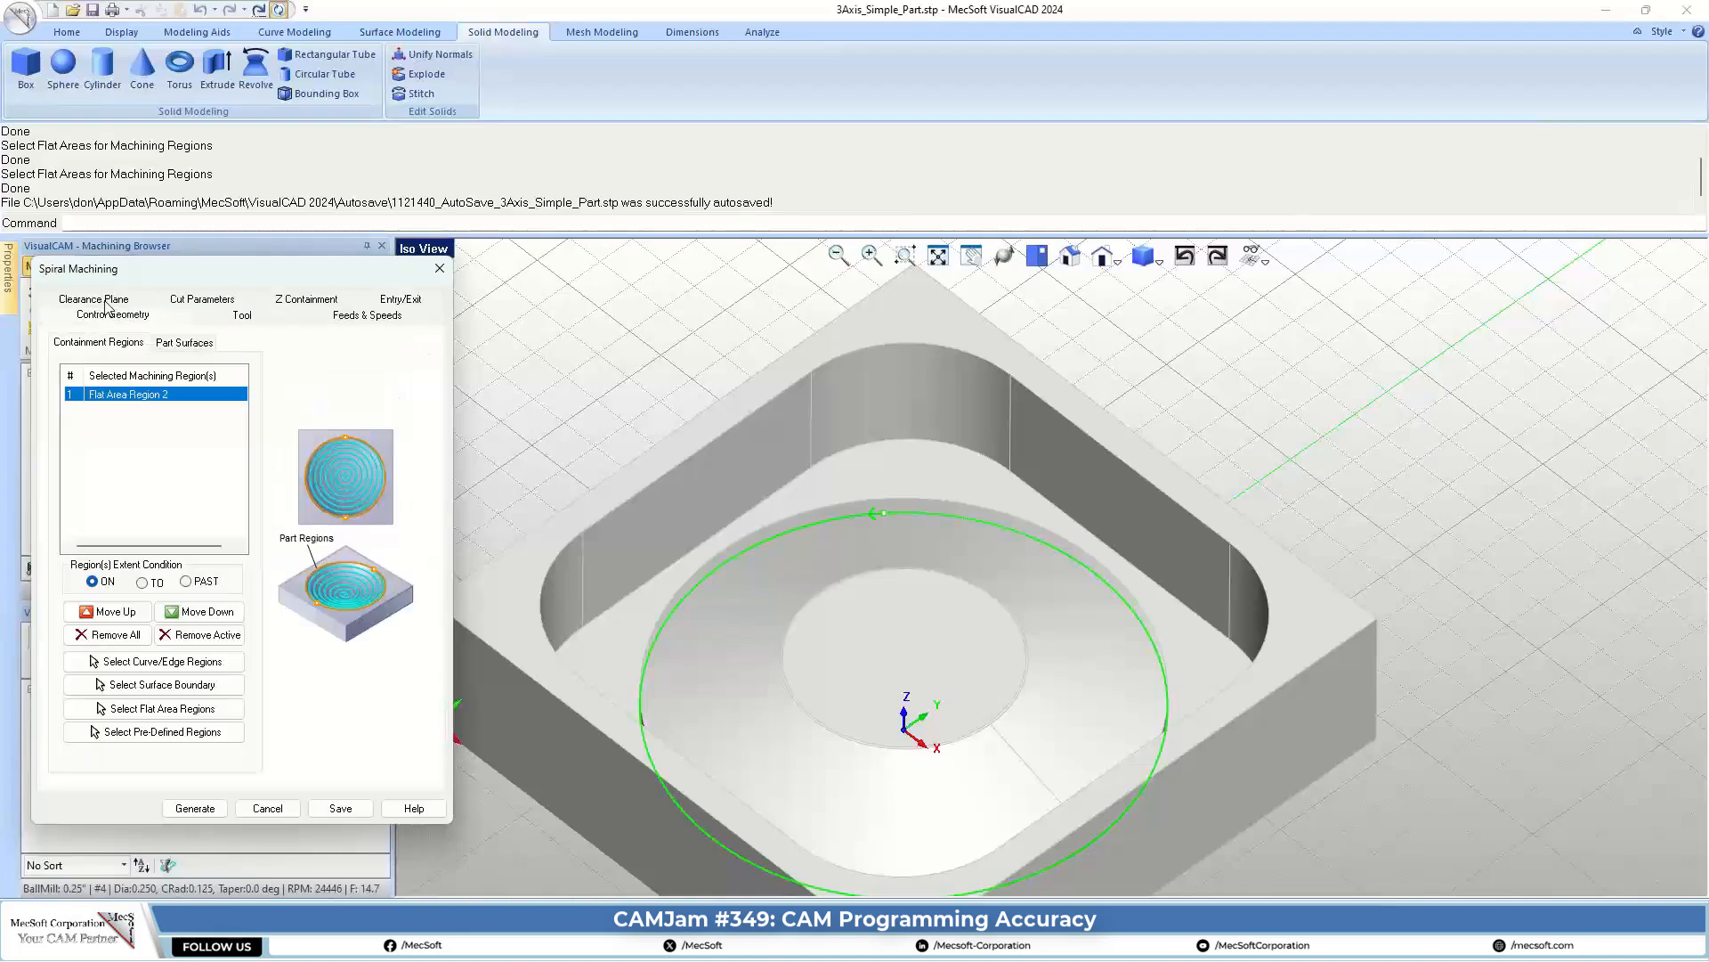
Change the stepover in the Spiral Machining cut parameters and generate the toolpath.
{"action": "left_click", "coordinate": [212, 301]}
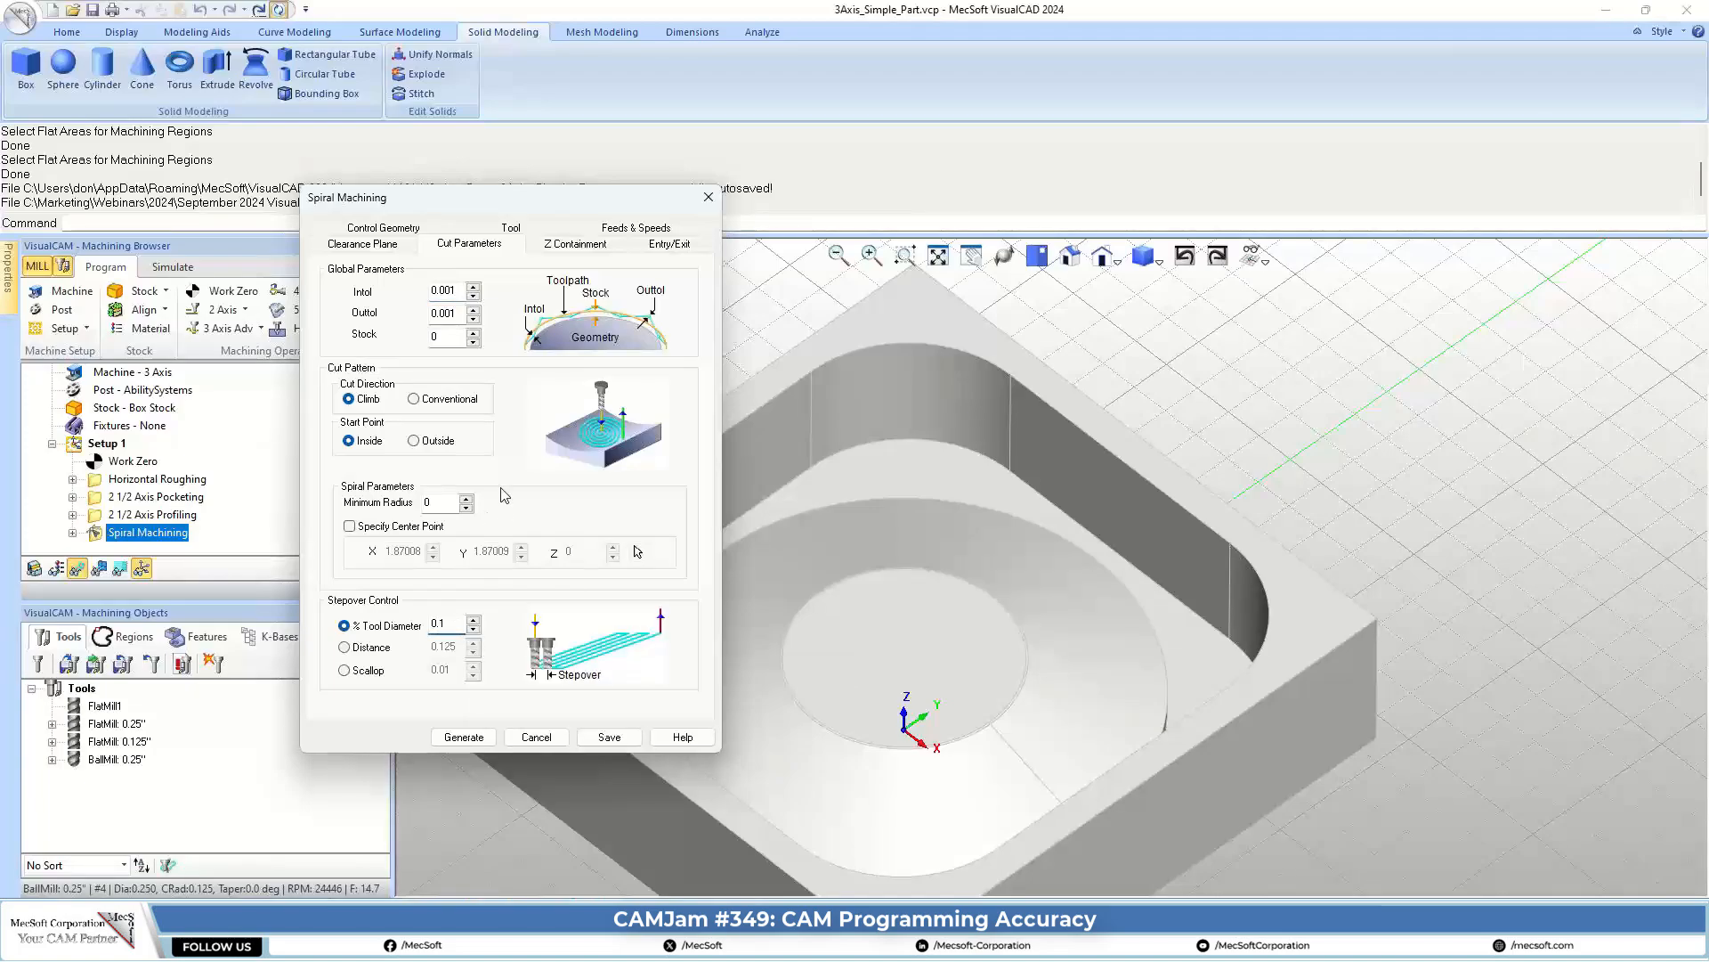
{"action": "double_click", "coordinate": [453, 625]}
{"action": "left_click", "coordinate": [371, 649]}
{"action": "type", "text": "0"}
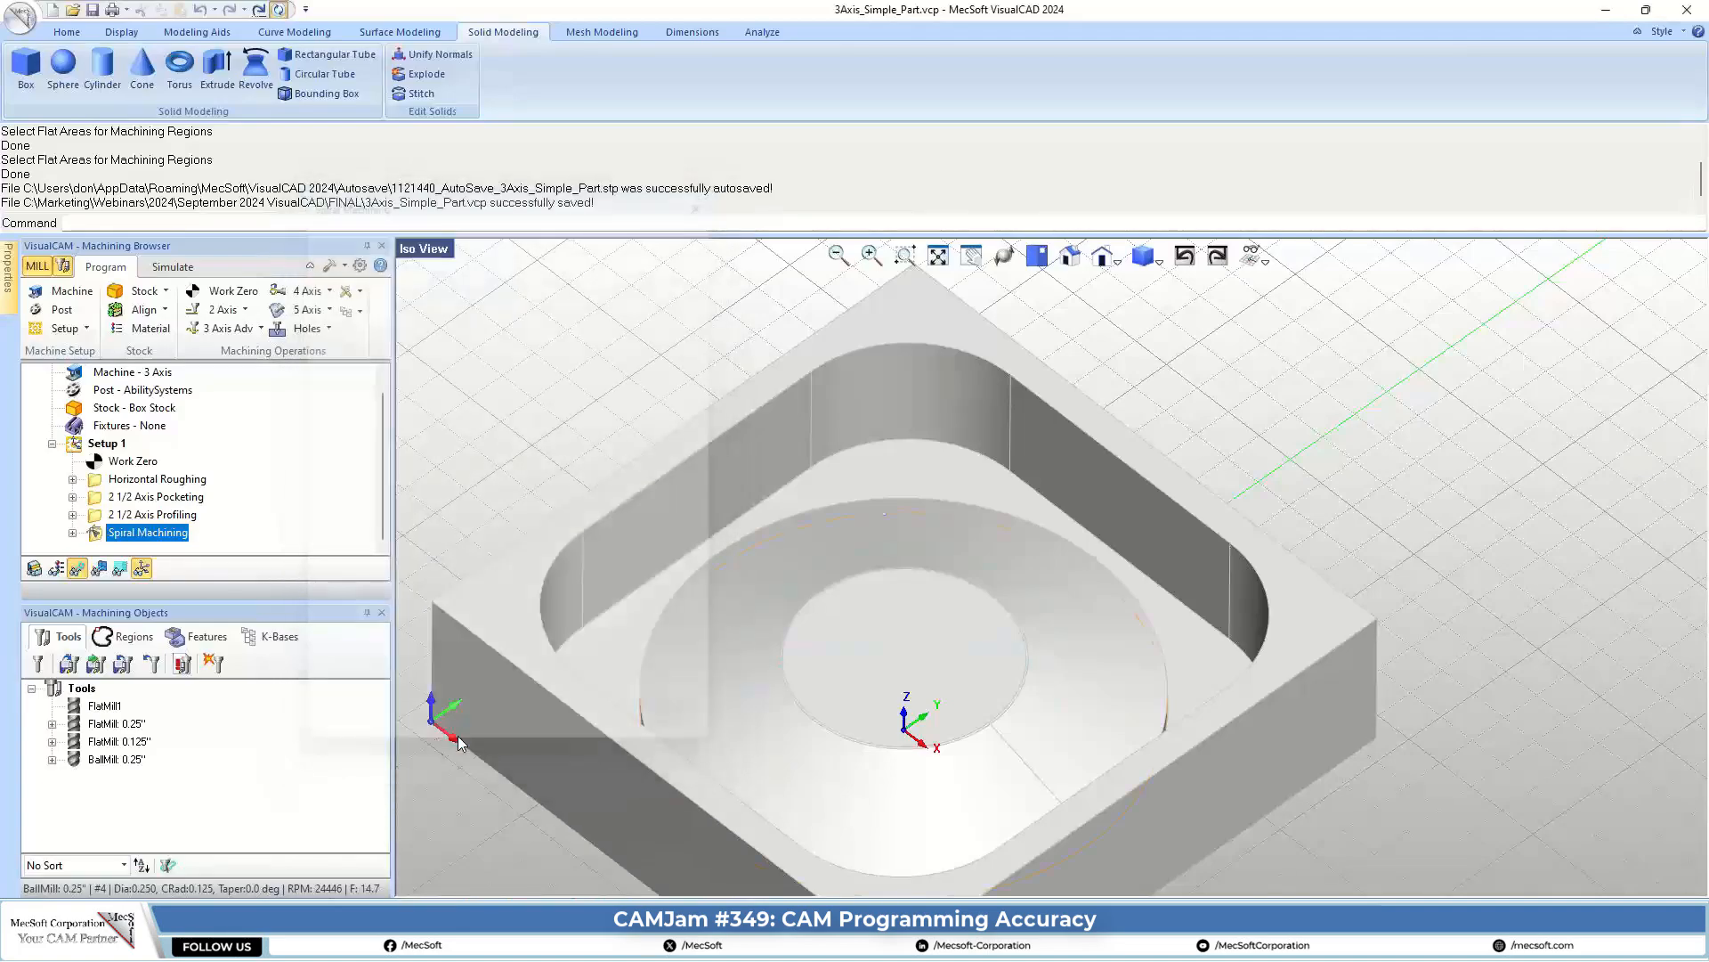
{"action": "left_click", "coordinate": [463, 737]}
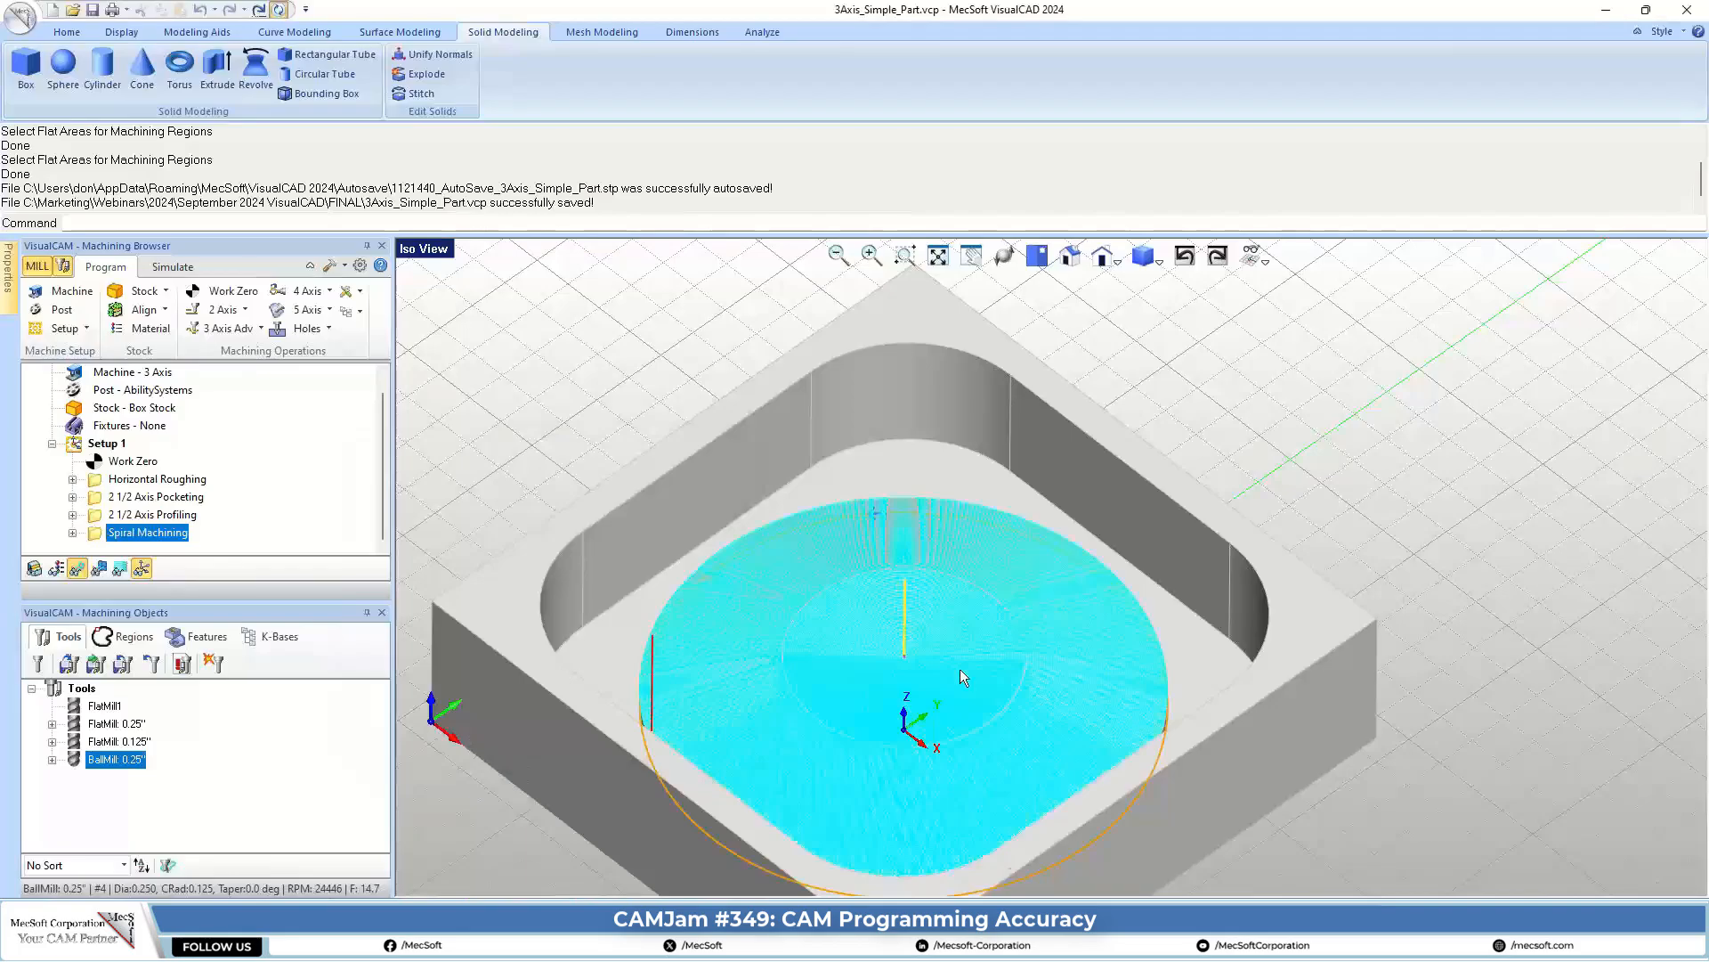
Examine the spiral toolpath's pass spacing at its centre and along the outer edge of the circular region.
{"action": "scroll", "coordinate": [903, 676], "scroll_direction": "up", "scroll_amount": 10}
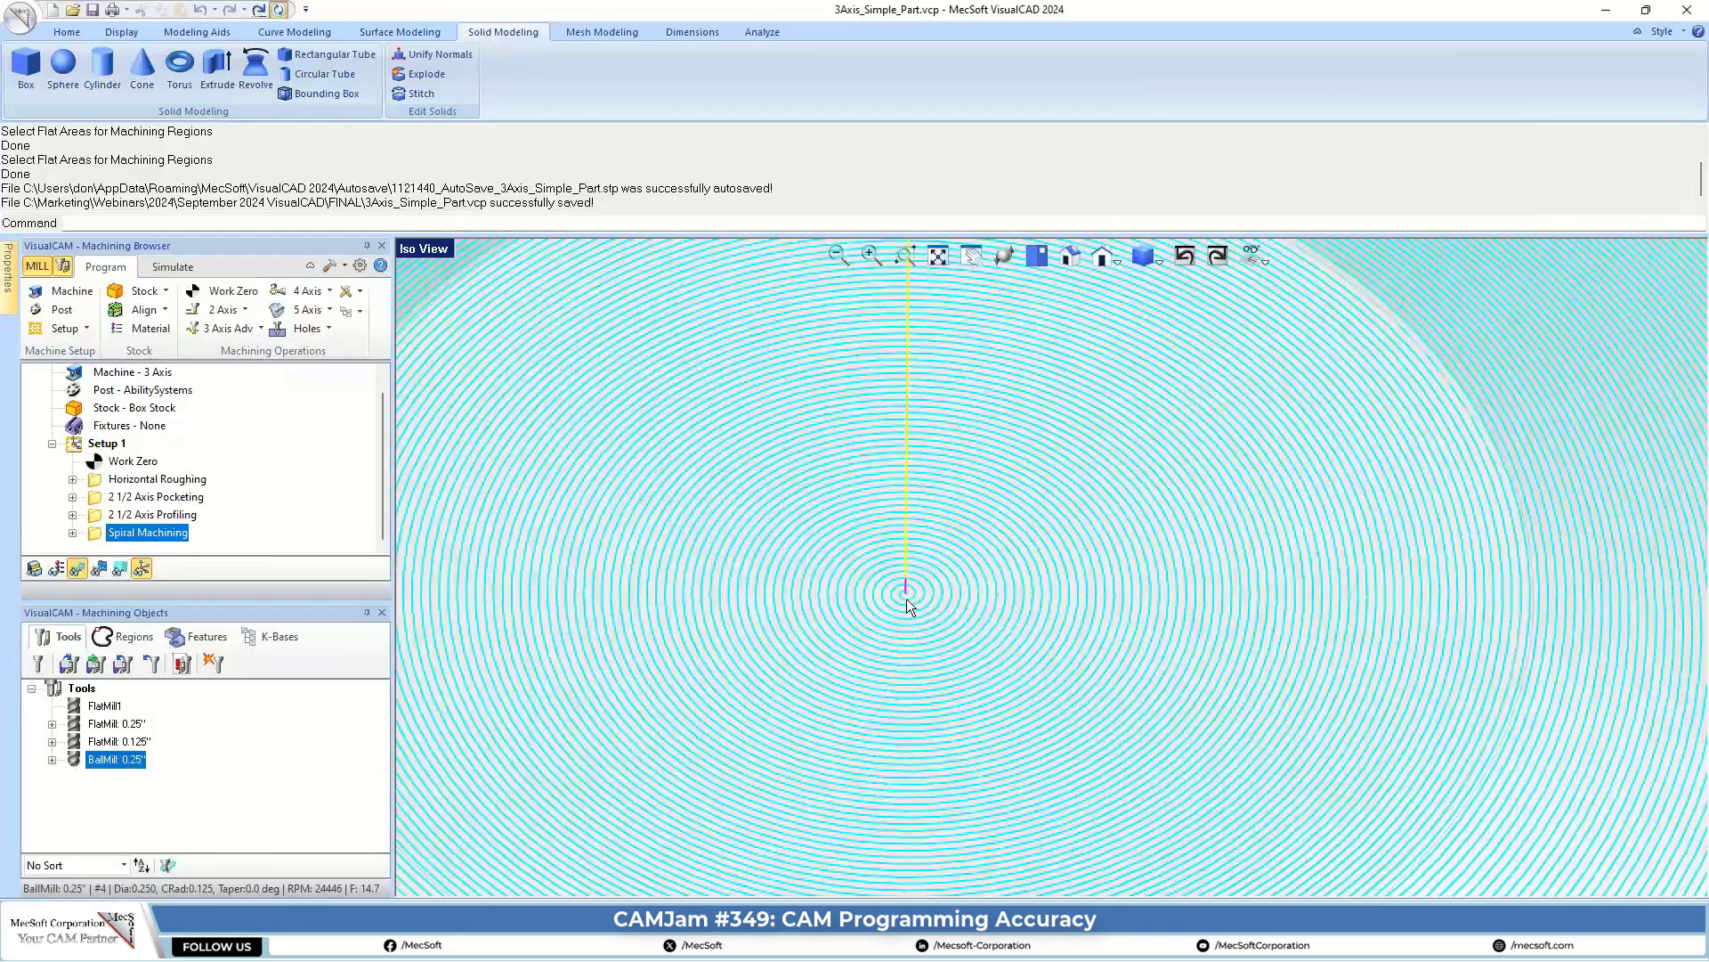
{"action": "scroll", "coordinate": [904, 595], "scroll_direction": "up", "scroll_amount": 4}
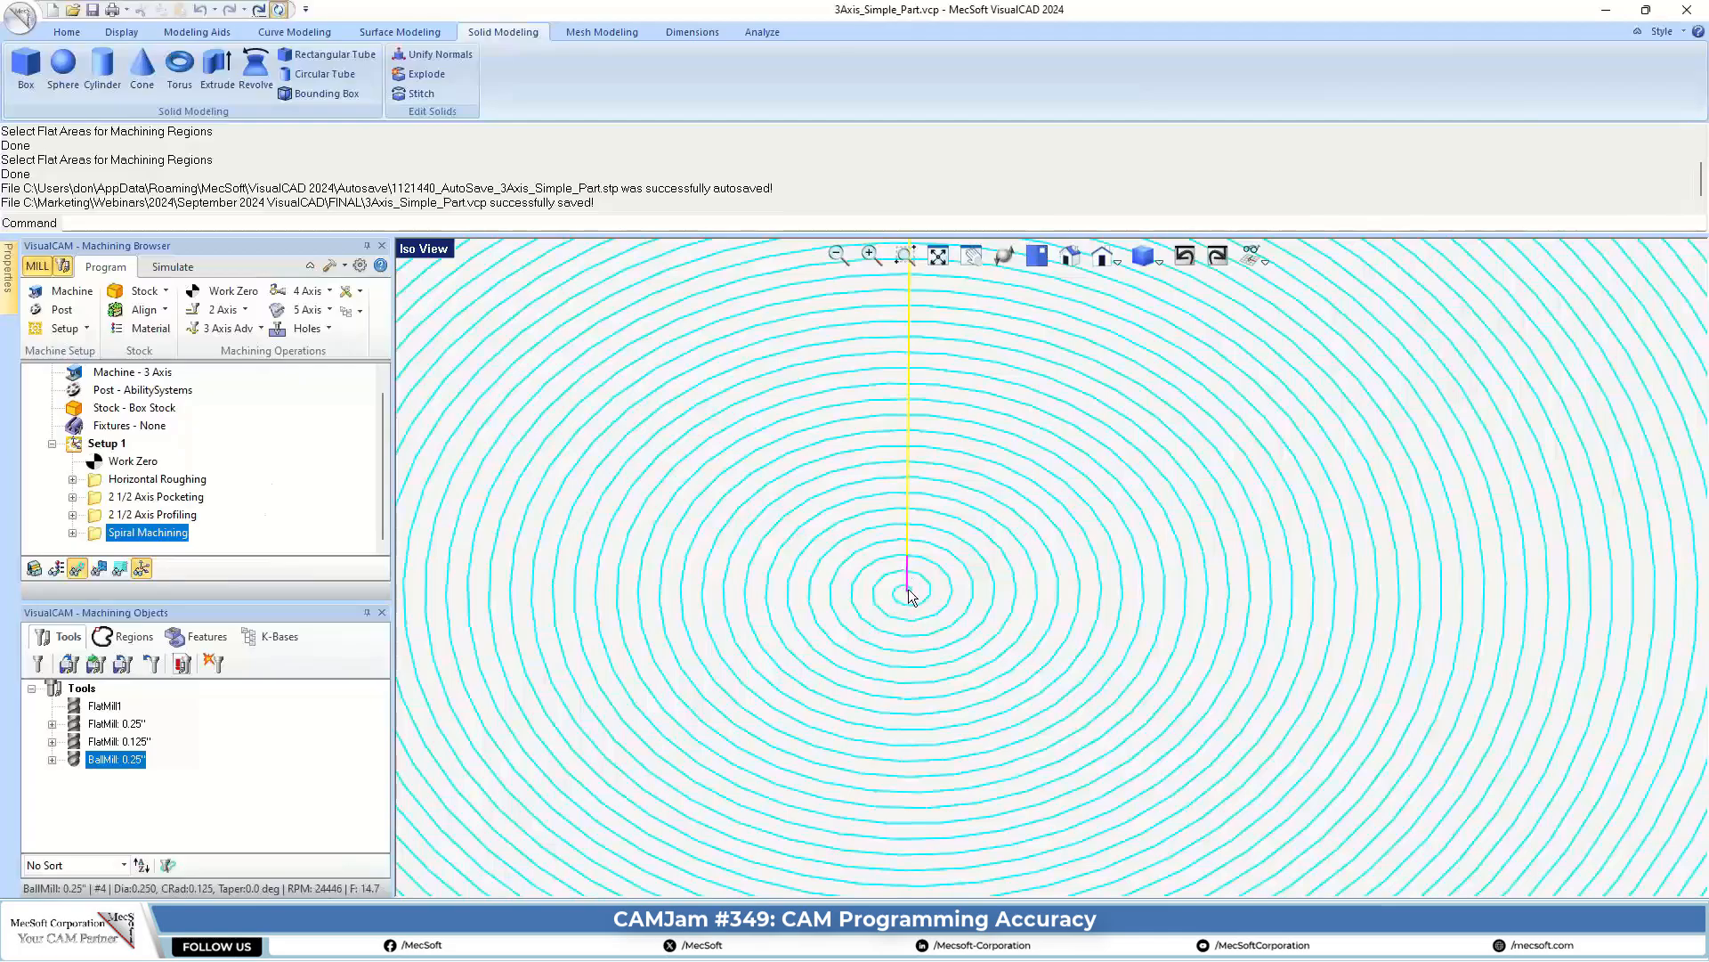
{"action": "scroll", "coordinate": [907, 572], "scroll_direction": "down", "scroll_amount": 6}
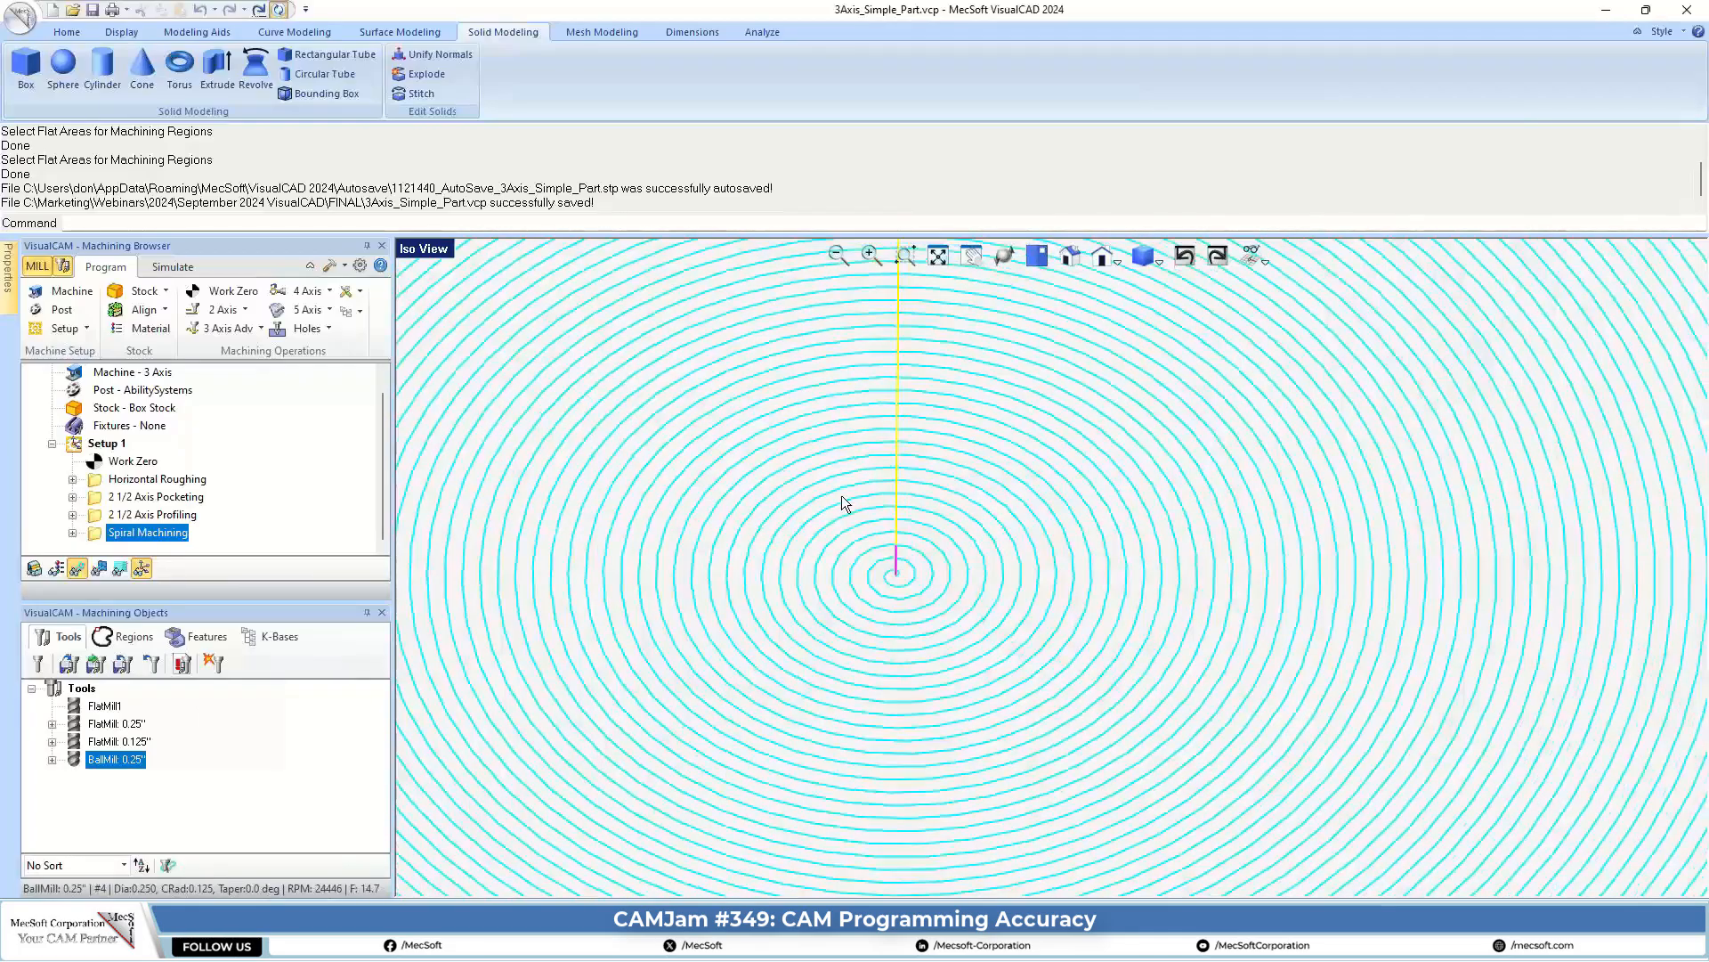
{"action": "scroll", "coordinate": [950, 641], "scroll_direction": "up", "scroll_amount": 4}
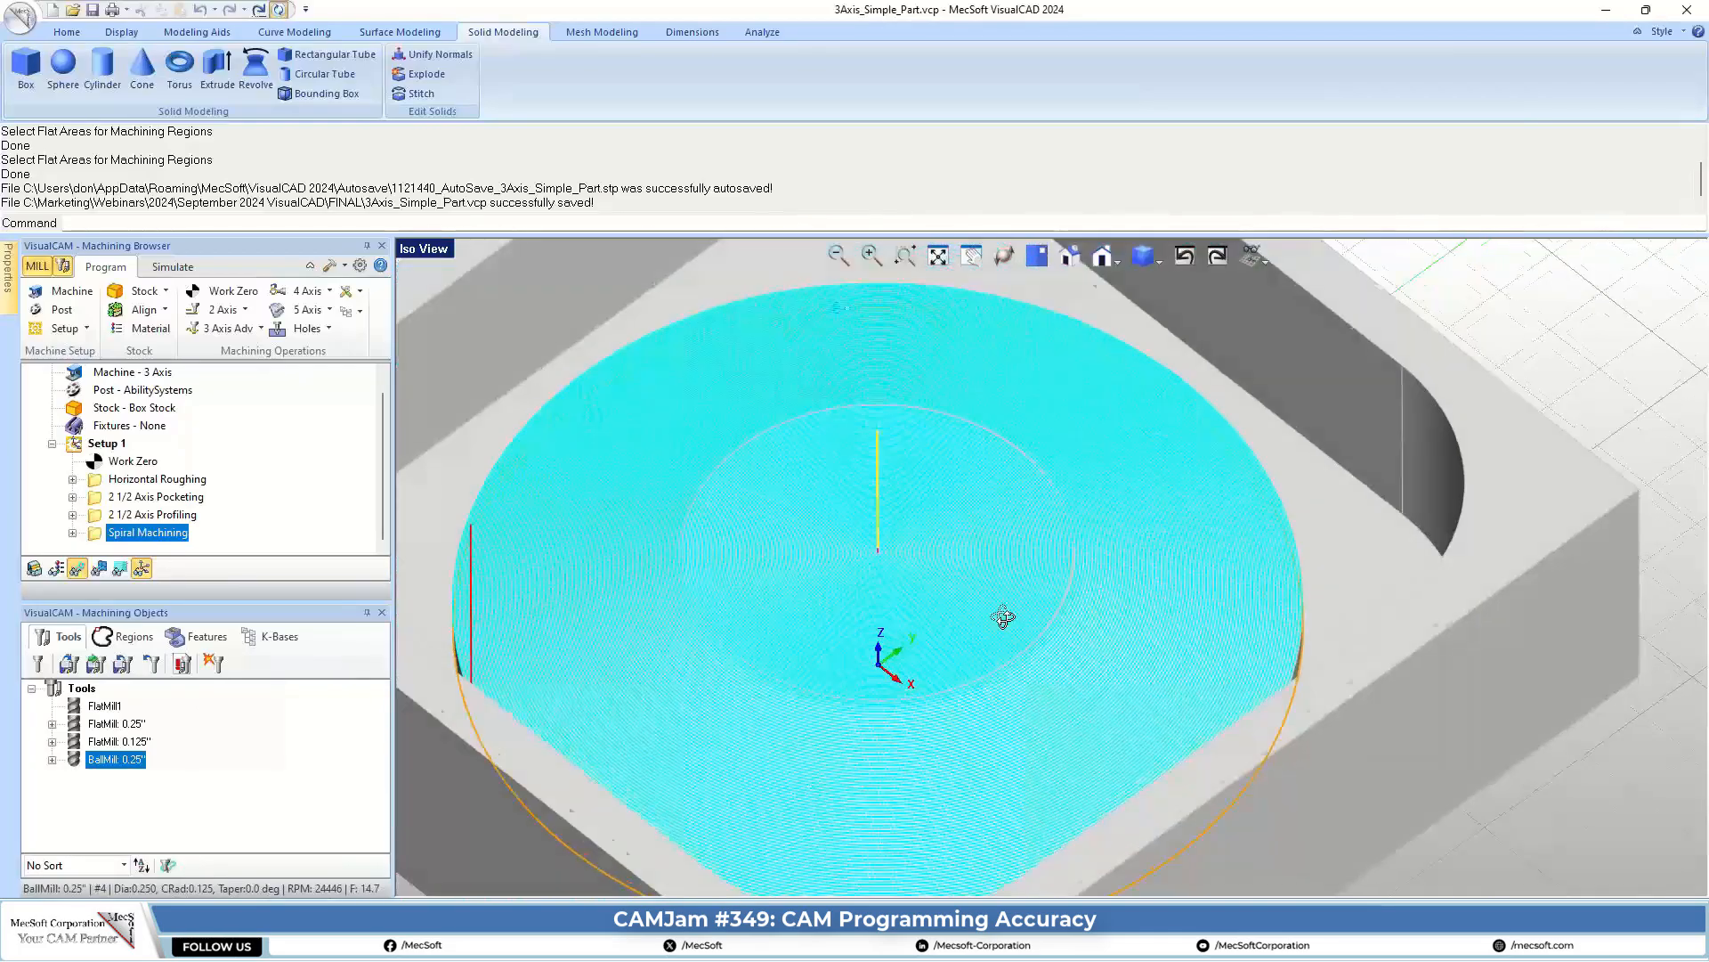
{"action": "scroll", "coordinate": [450, 739], "scroll_direction": "up", "scroll_amount": 4}
{"action": "scroll", "coordinate": [440, 703], "scroll_direction": "up", "scroll_amount": 2}
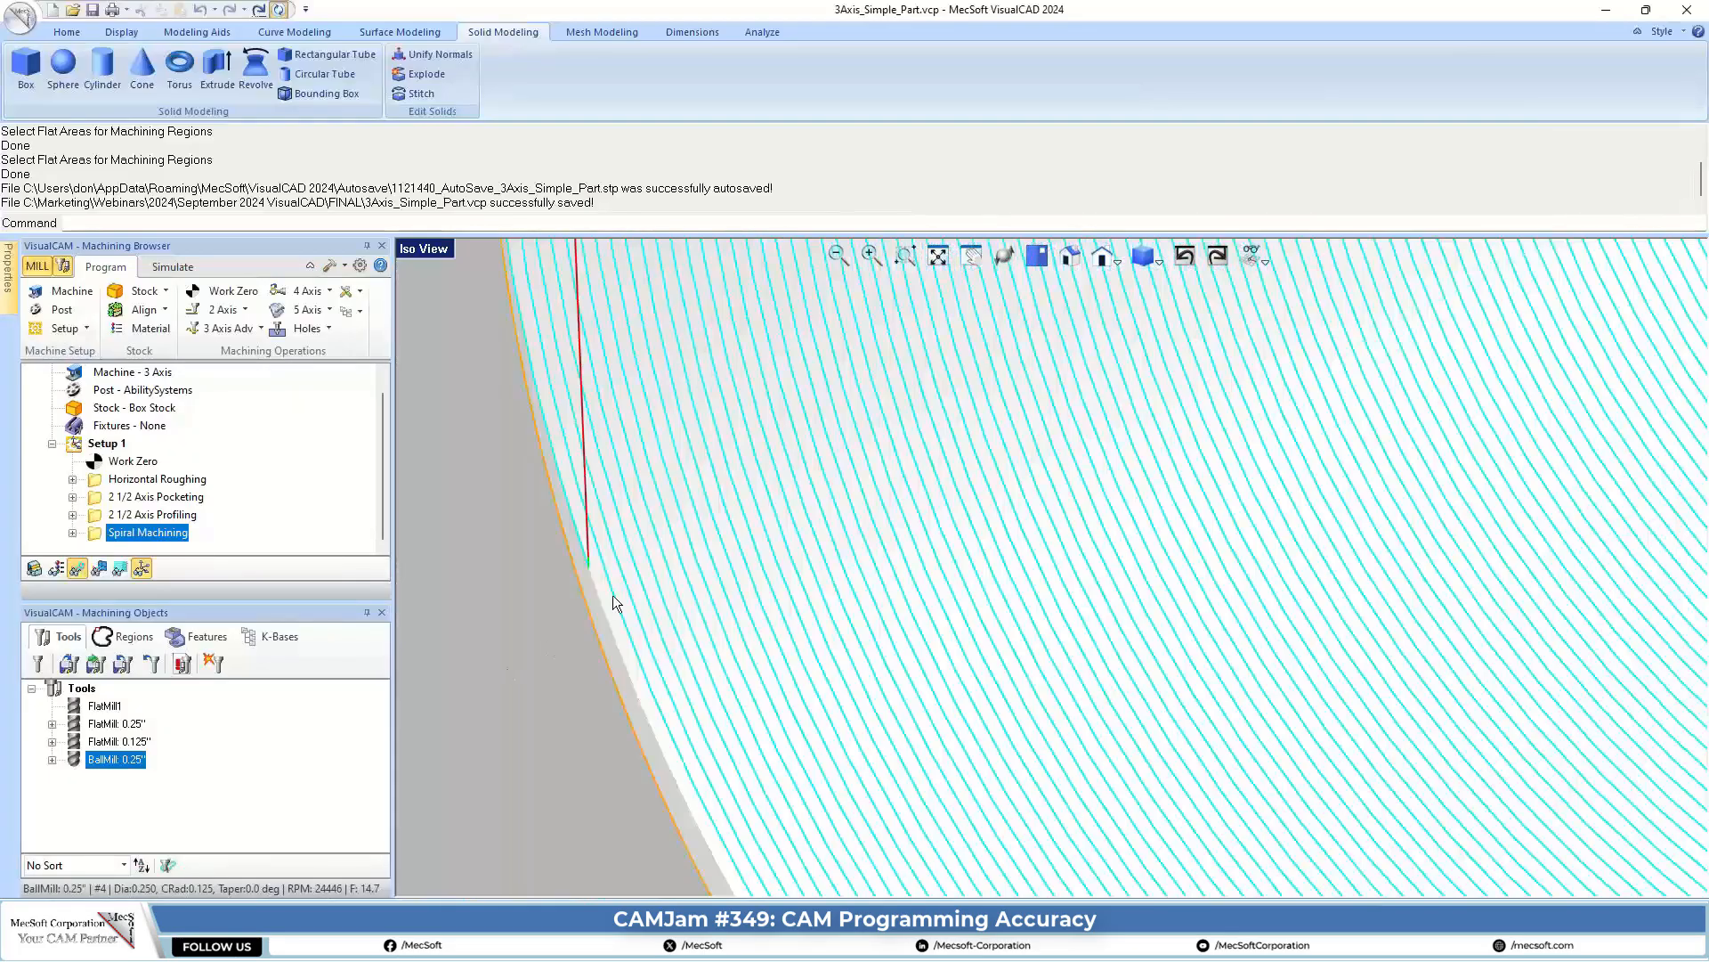
{"action": "scroll", "coordinate": [589, 563], "scroll_direction": "down", "scroll_amount": 3}
{"action": "scroll", "coordinate": [577, 566], "scroll_direction": "up", "scroll_amount": 3}
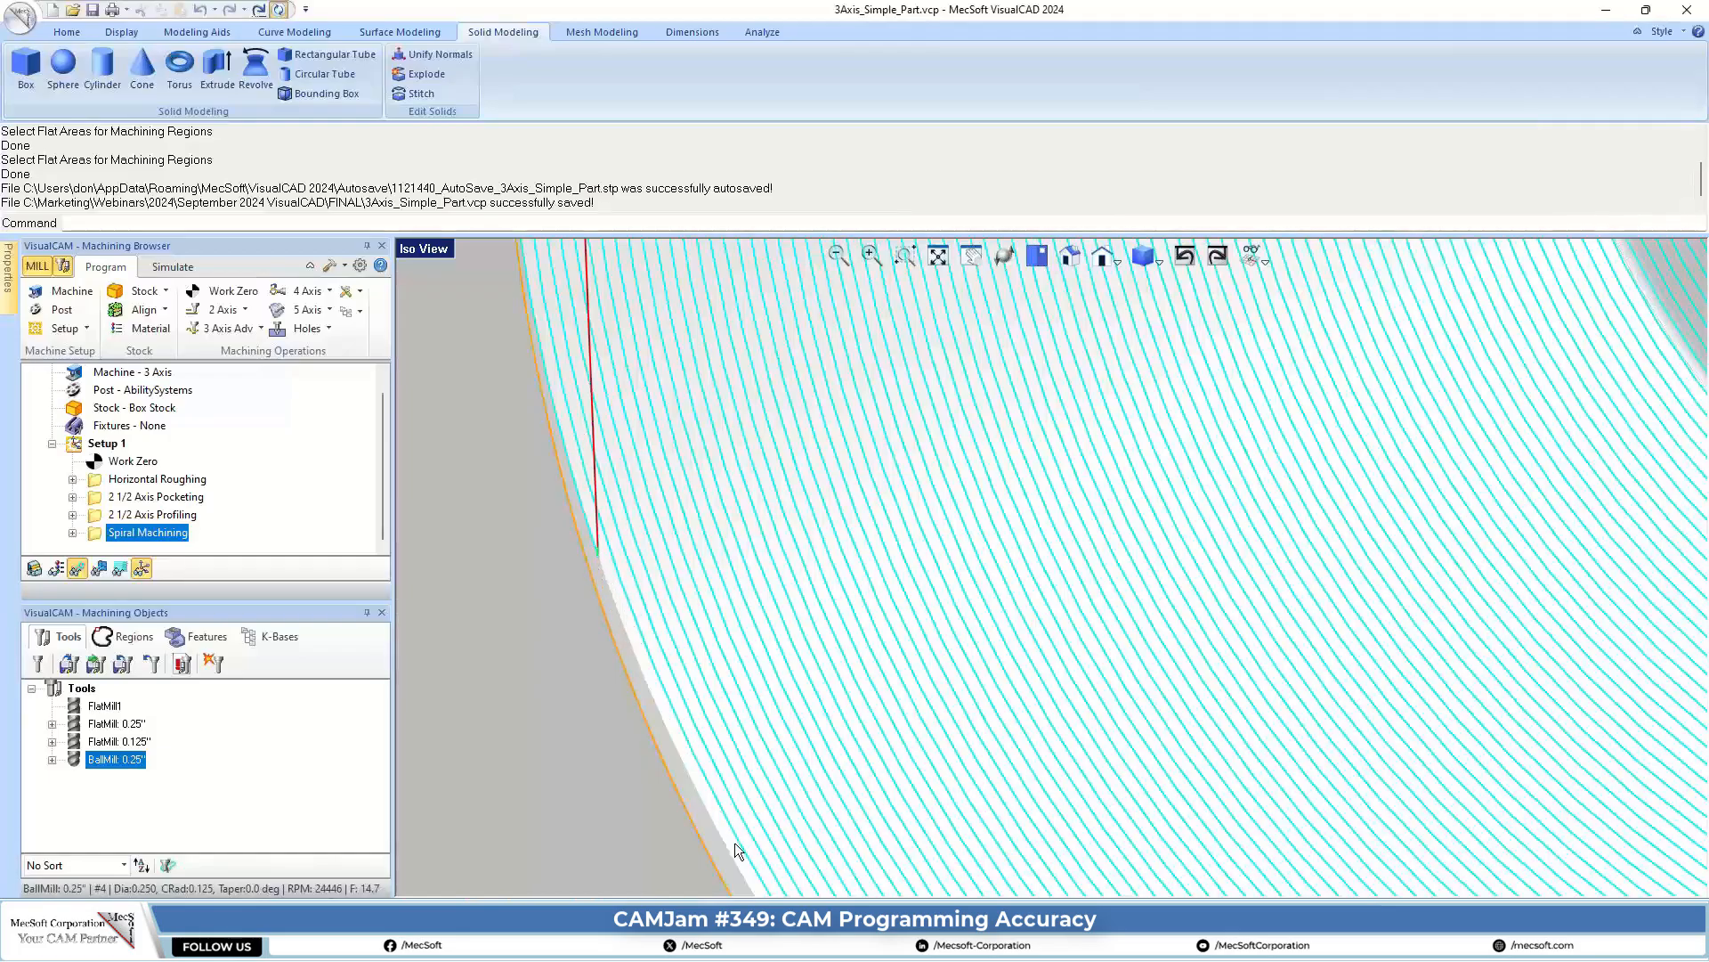
{"action": "scroll", "coordinate": [570, 682], "scroll_direction": "down", "scroll_amount": 5}
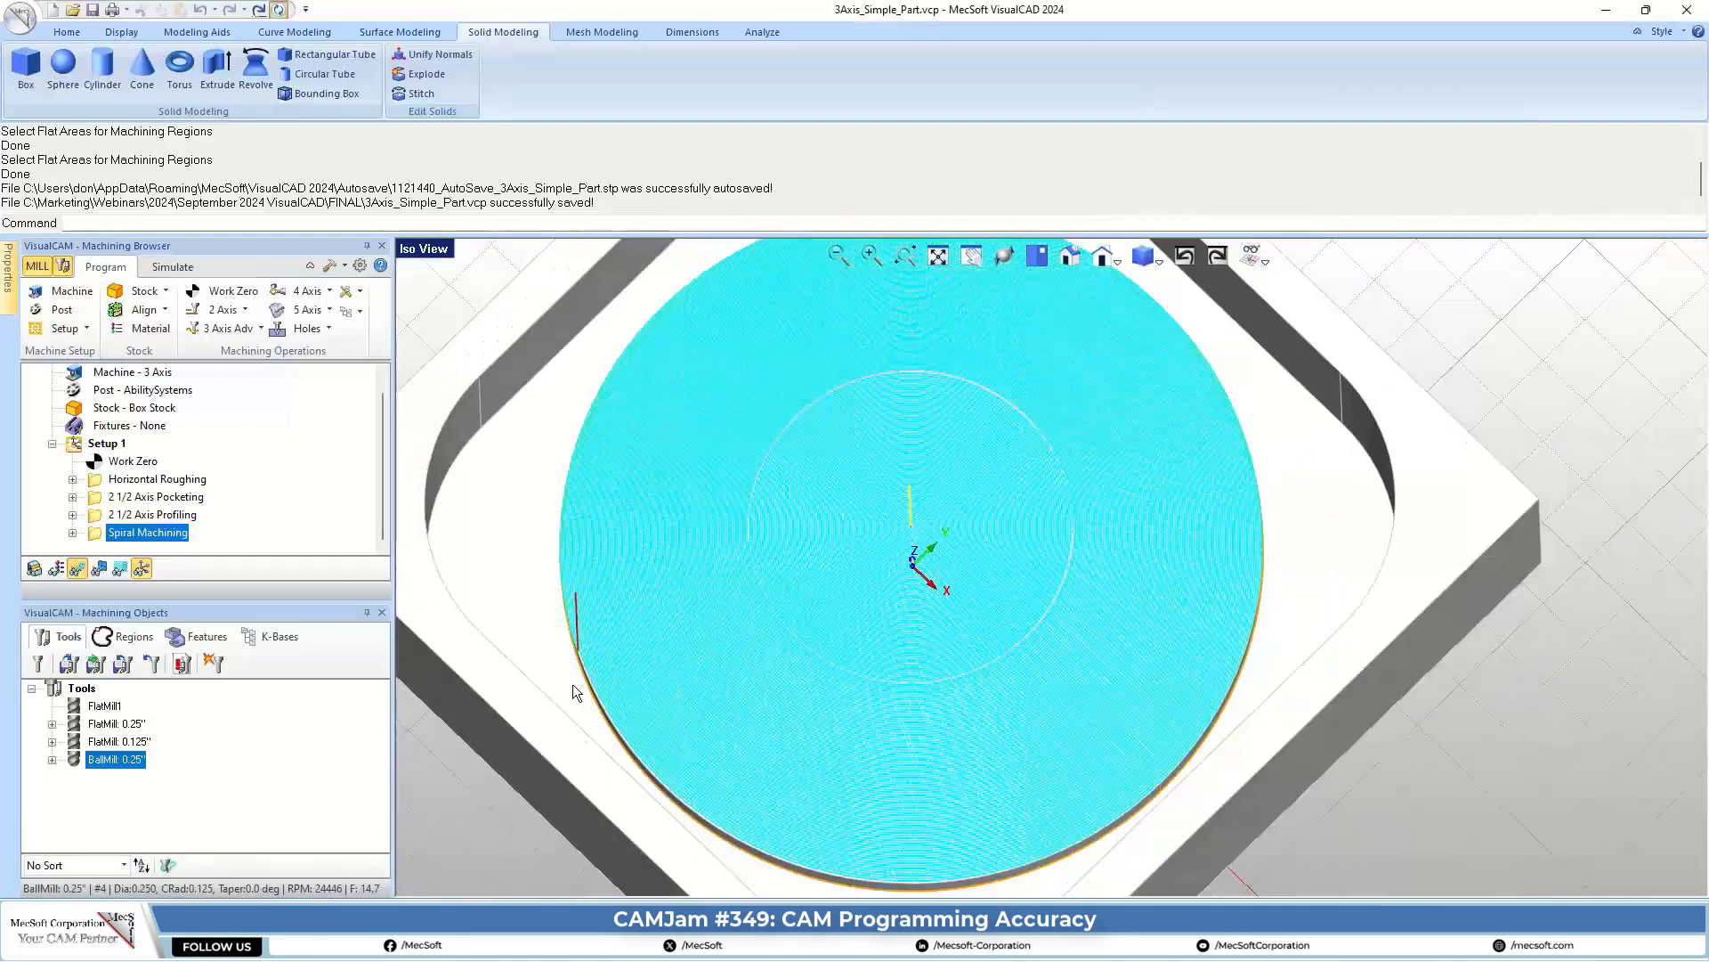
Hide the toolpath display and simulate the Spiral Machining operation by moves at the maximum simulation speed.
{"action": "left_click", "coordinate": [172, 266]}
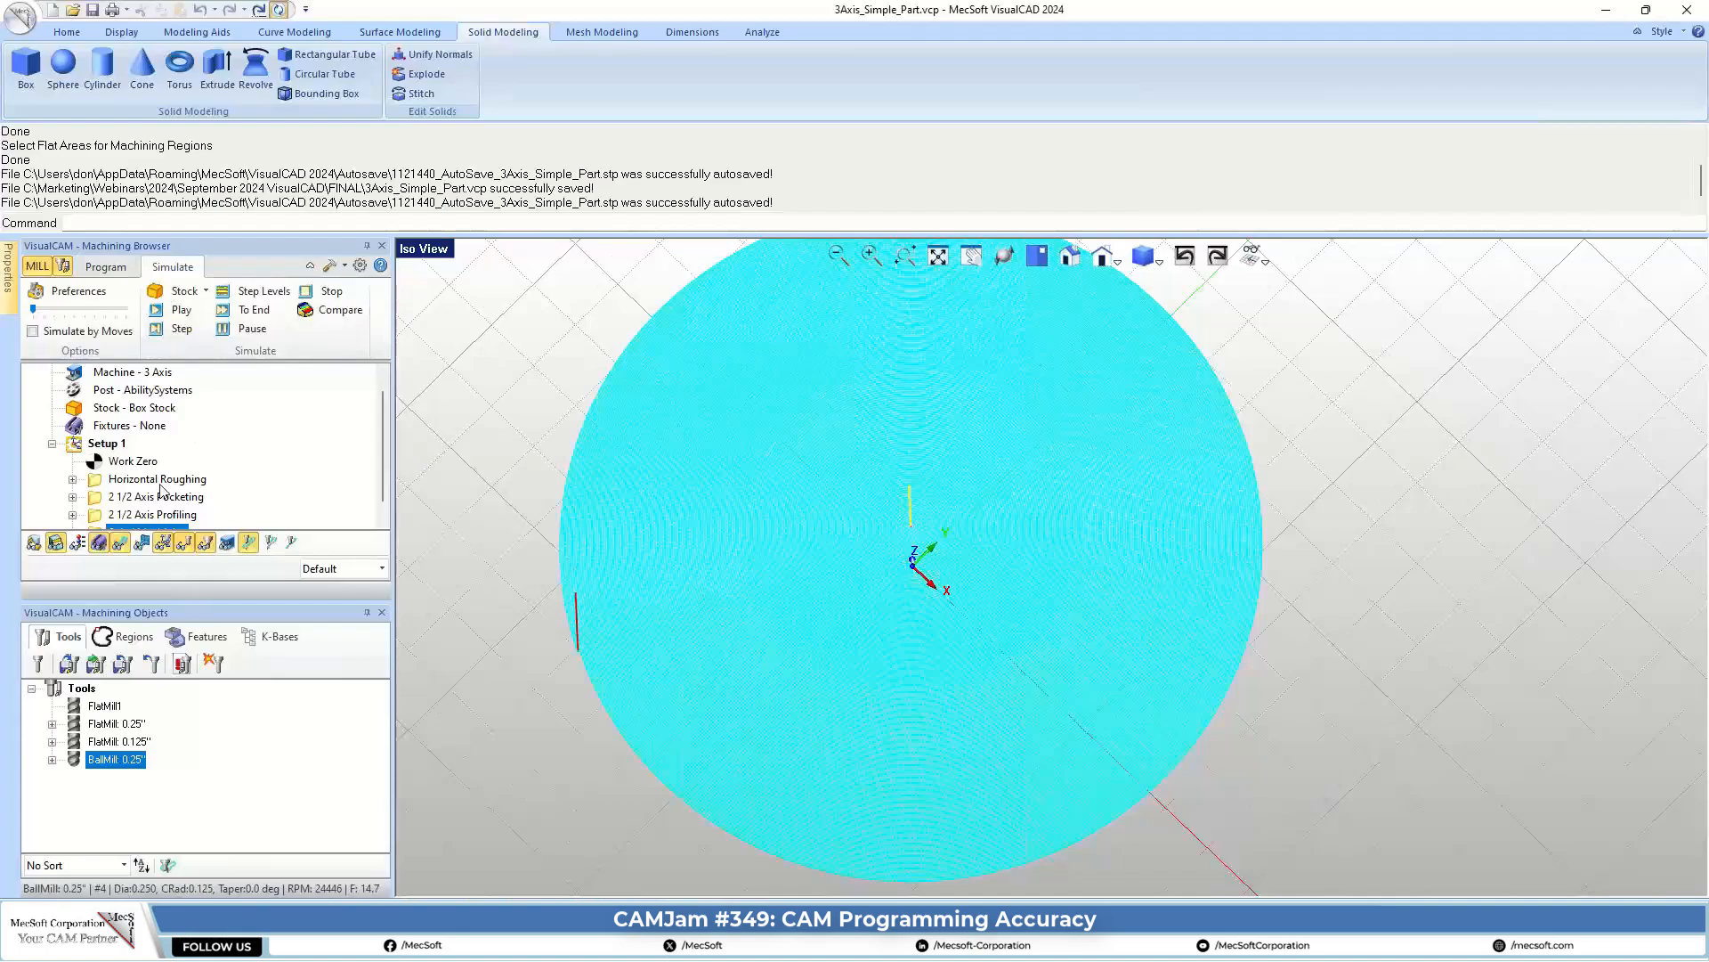
{"action": "left_click", "coordinate": [120, 543]}
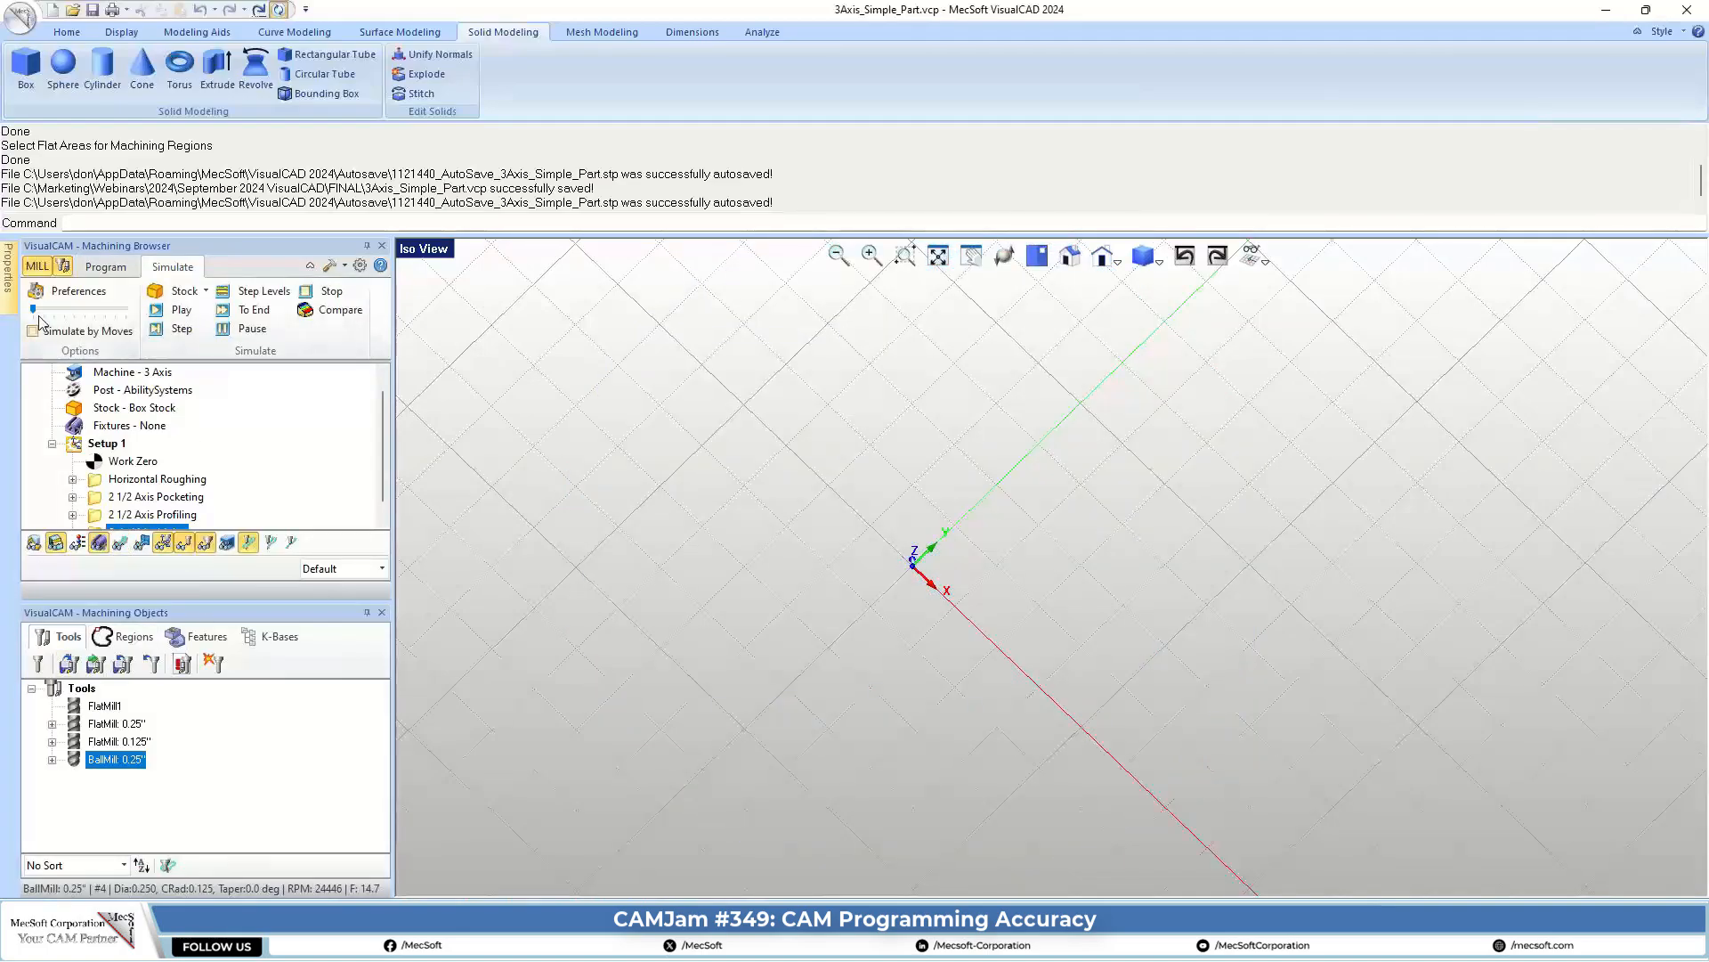
{"action": "left_click_drag", "start_coordinate": [33, 309], "coordinate": [126, 312]}
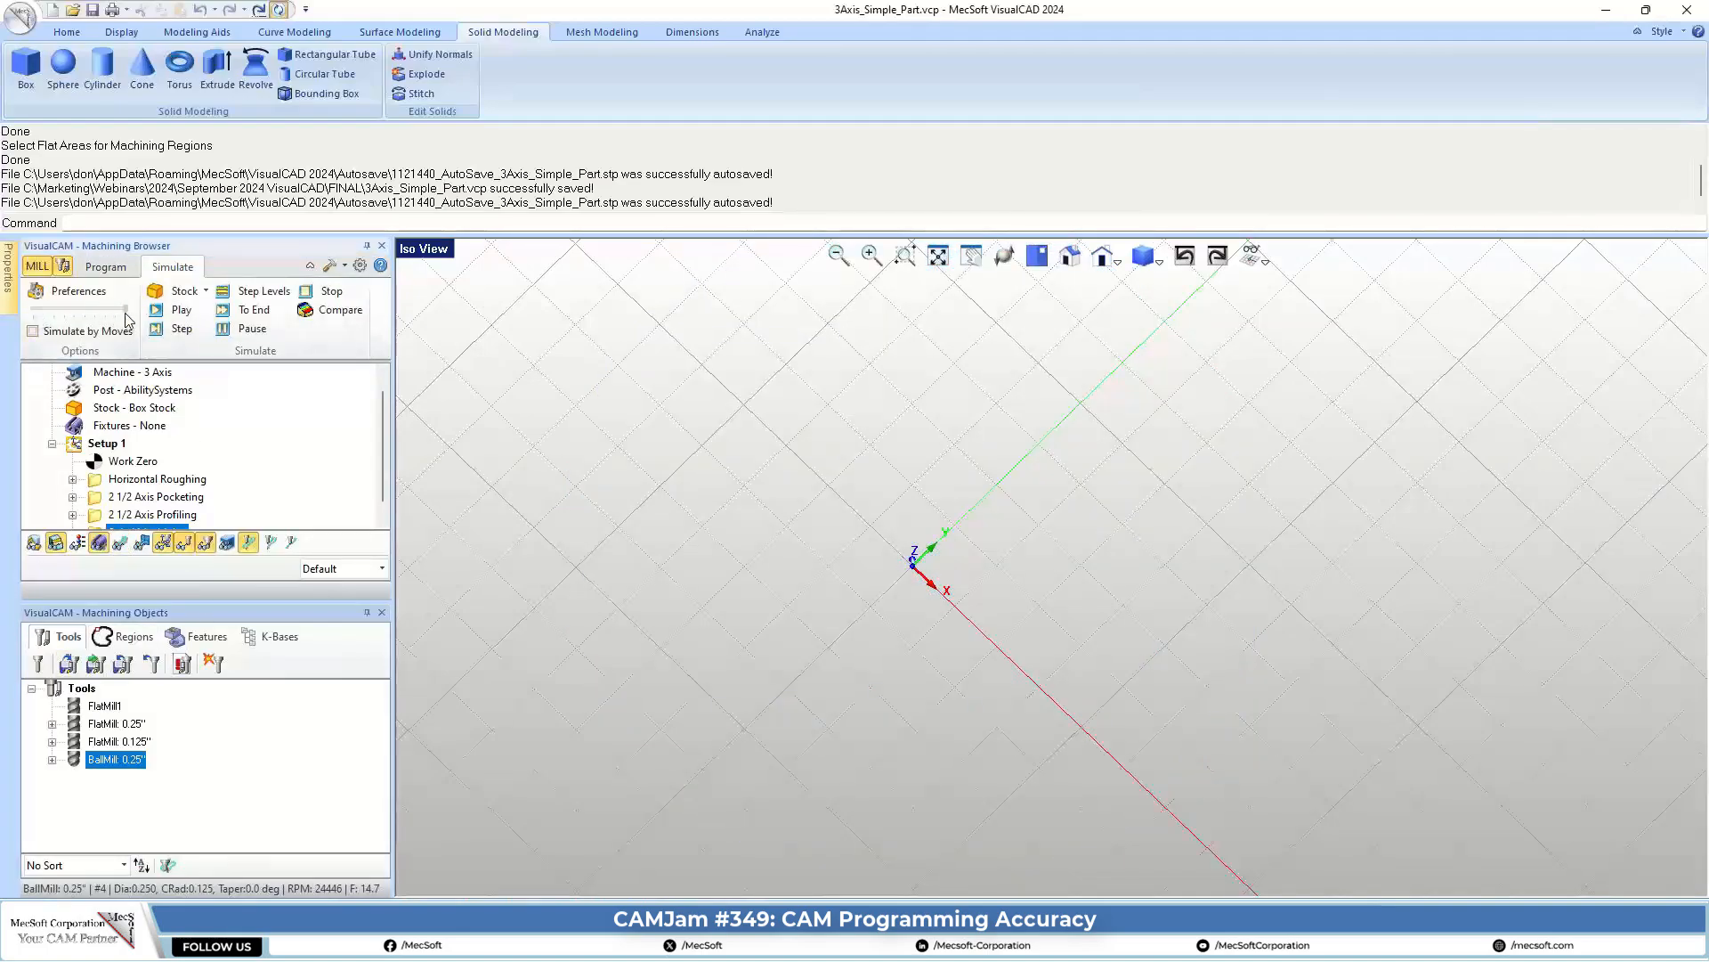
{"action": "left_click", "coordinate": [34, 331]}
{"action": "left_click", "coordinate": [181, 309]}
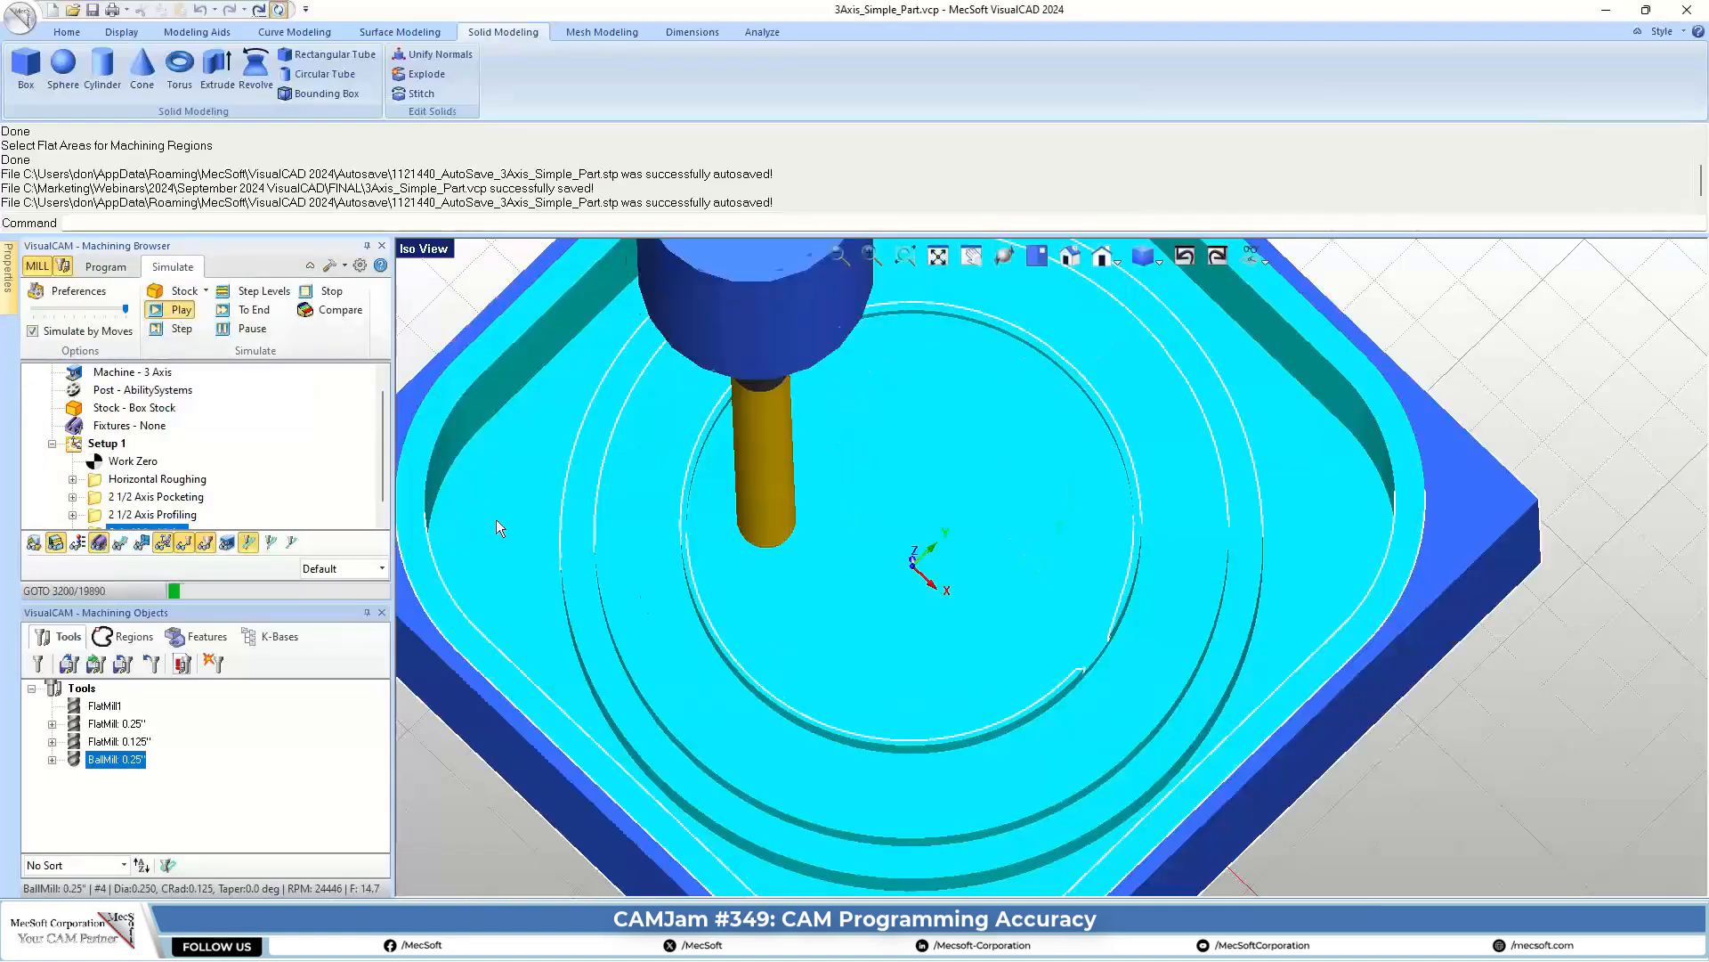
Examine the simulated stock's circular recess, checking the surface finish and the outer edge near the pocket wall from several angles.
{"action": "middle_click_drag", "start_coordinate": [496, 520], "coordinate": [661, 580]}
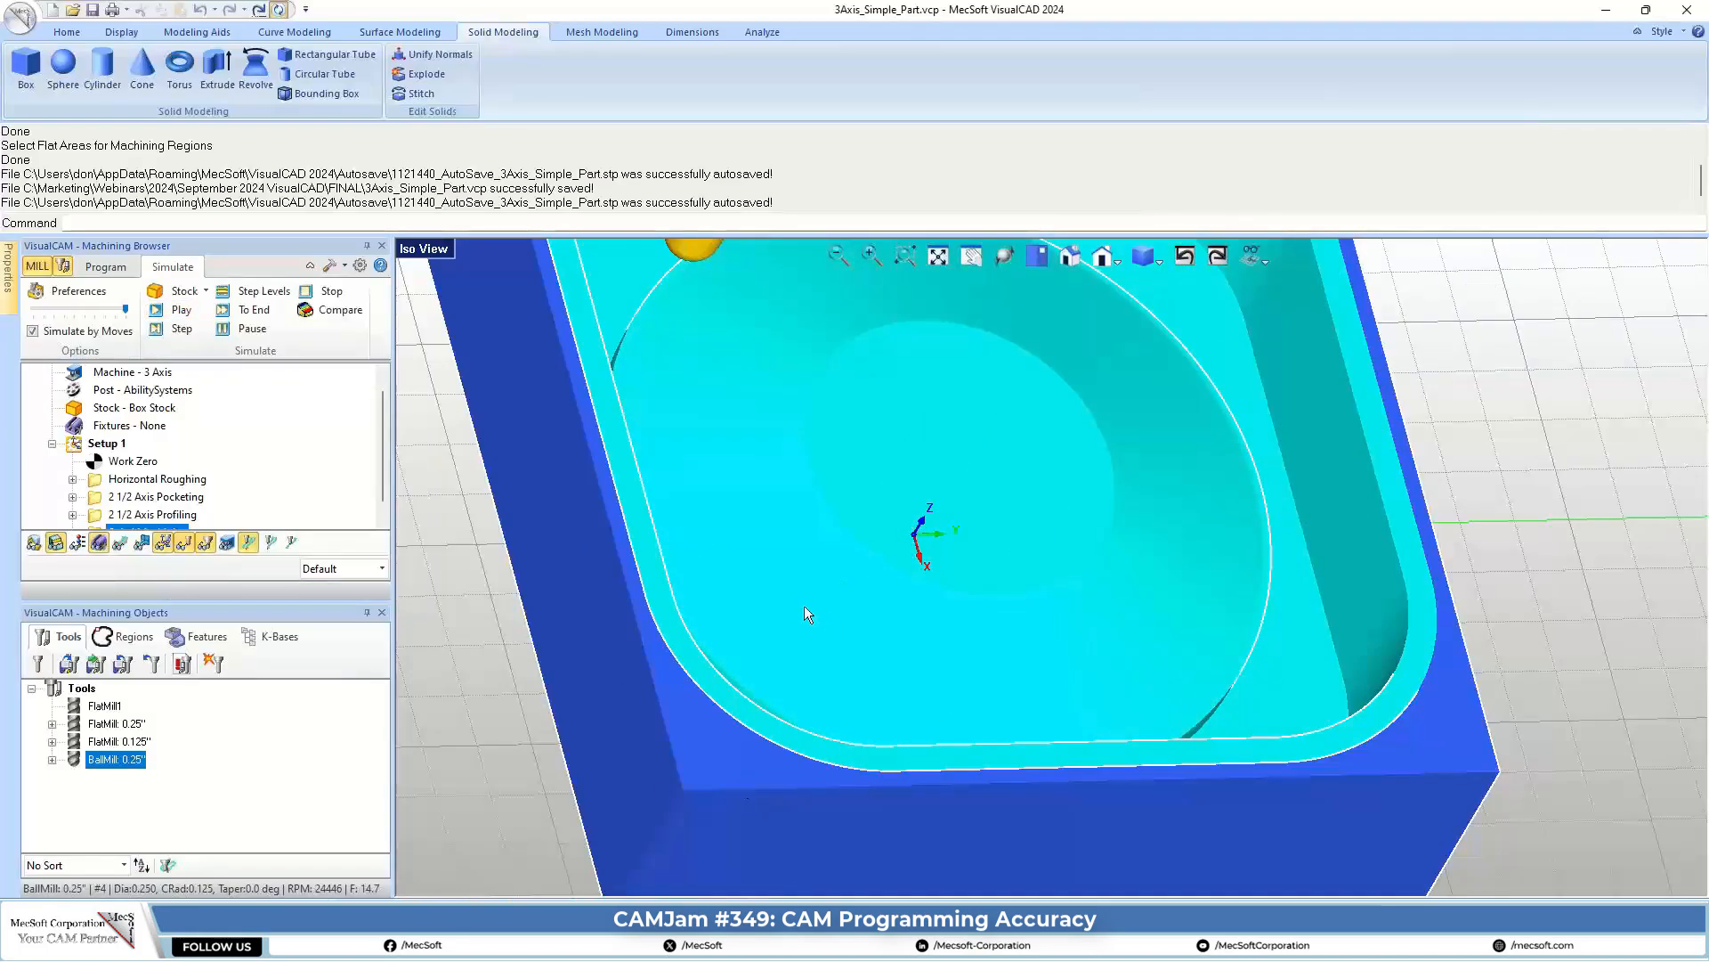
{"action": "middle_click_drag", "start_coordinate": [806, 613], "coordinate": [757, 445]}
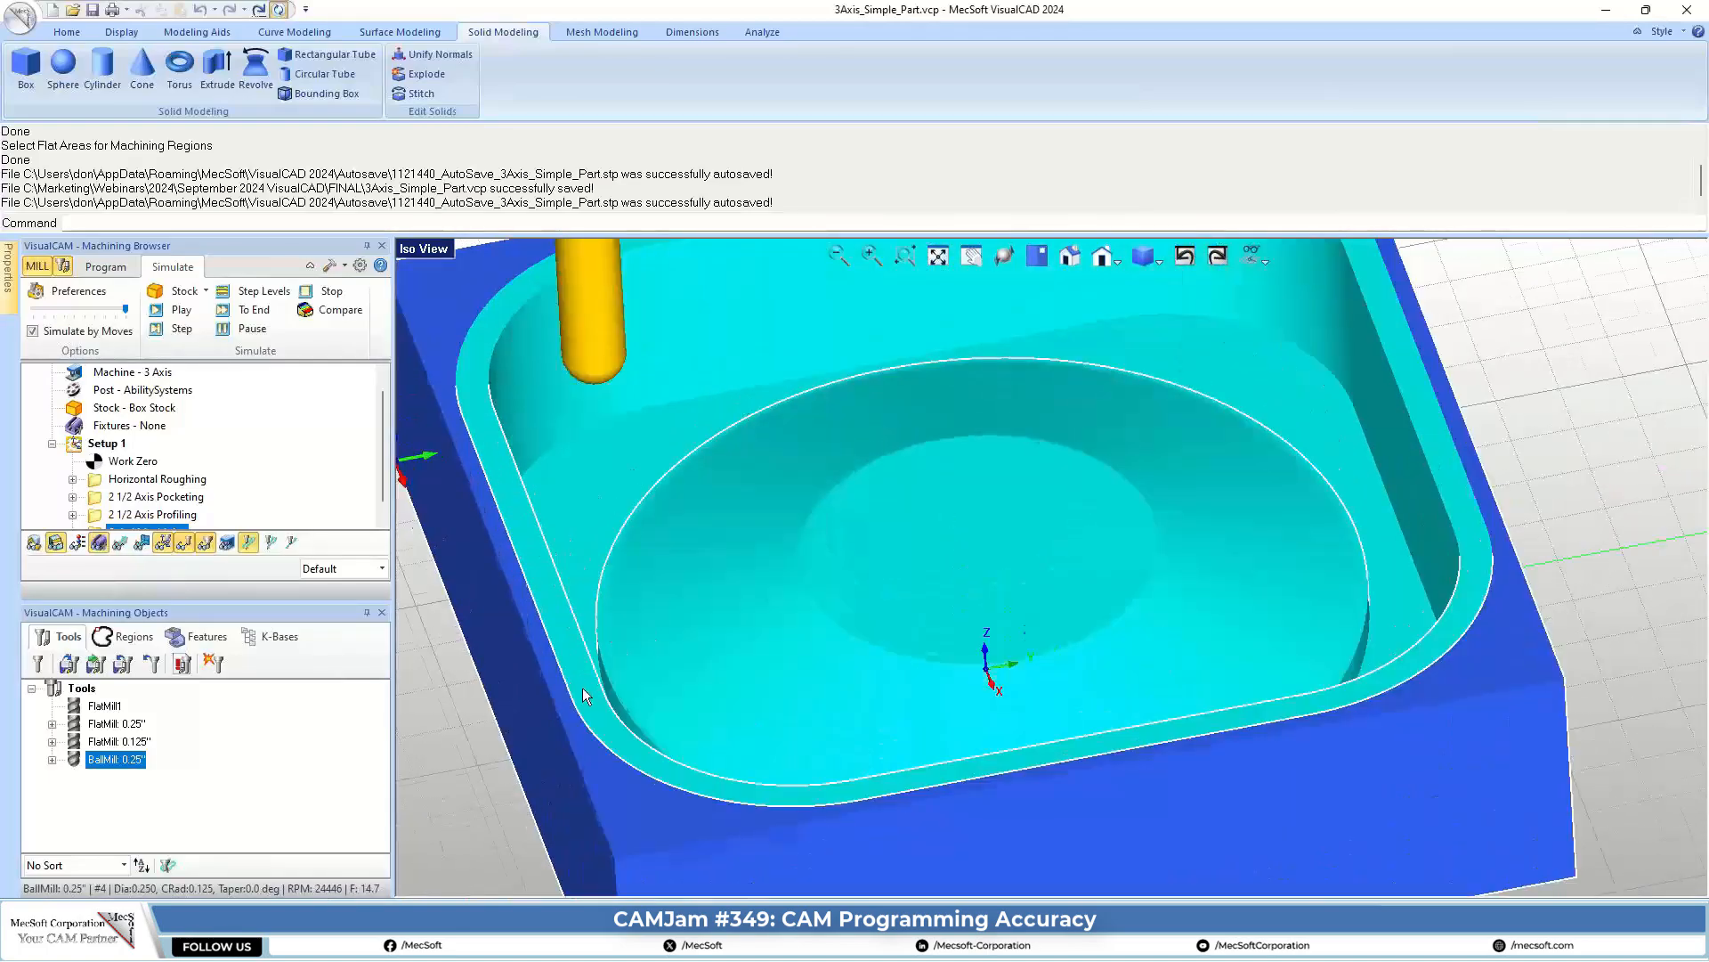
{"action": "scroll", "coordinate": [583, 687], "scroll_direction": "up", "scroll_amount": 5}
{"action": "scroll", "coordinate": [684, 474], "scroll_direction": "down", "scroll_amount": 2}
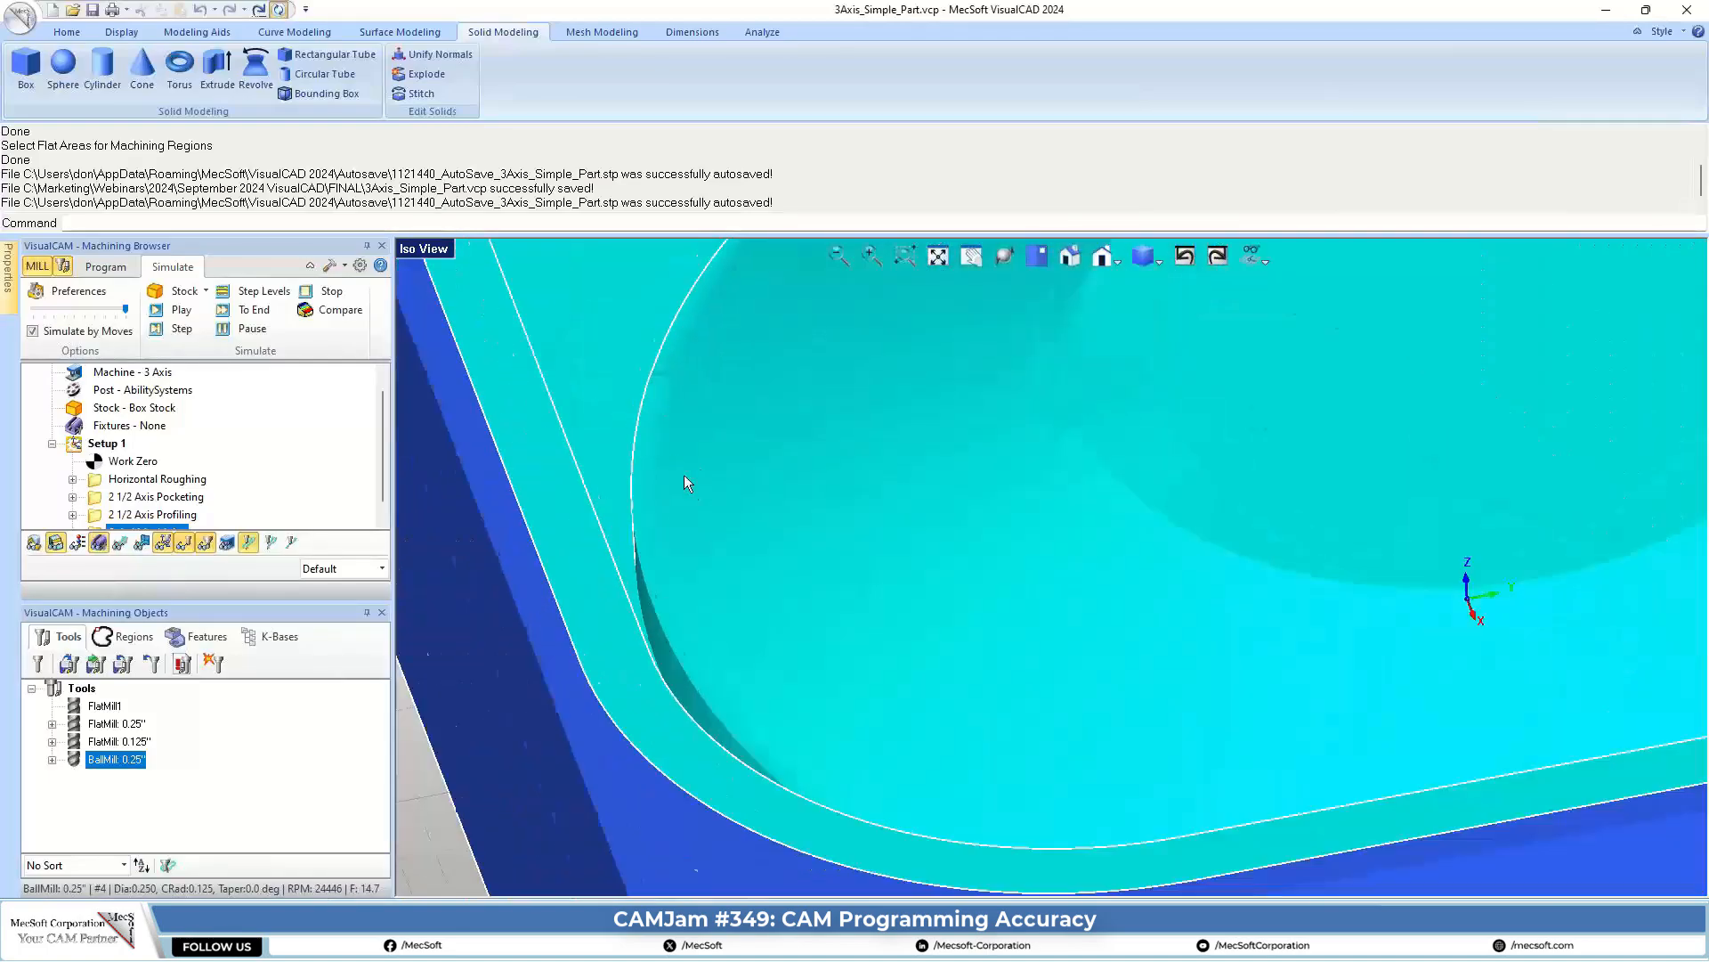
{"action": "middle_click_drag", "start_coordinate": [683, 474], "coordinate": [783, 534]}
{"action": "scroll", "coordinate": [557, 392], "scroll_direction": "up", "scroll_amount": 3}
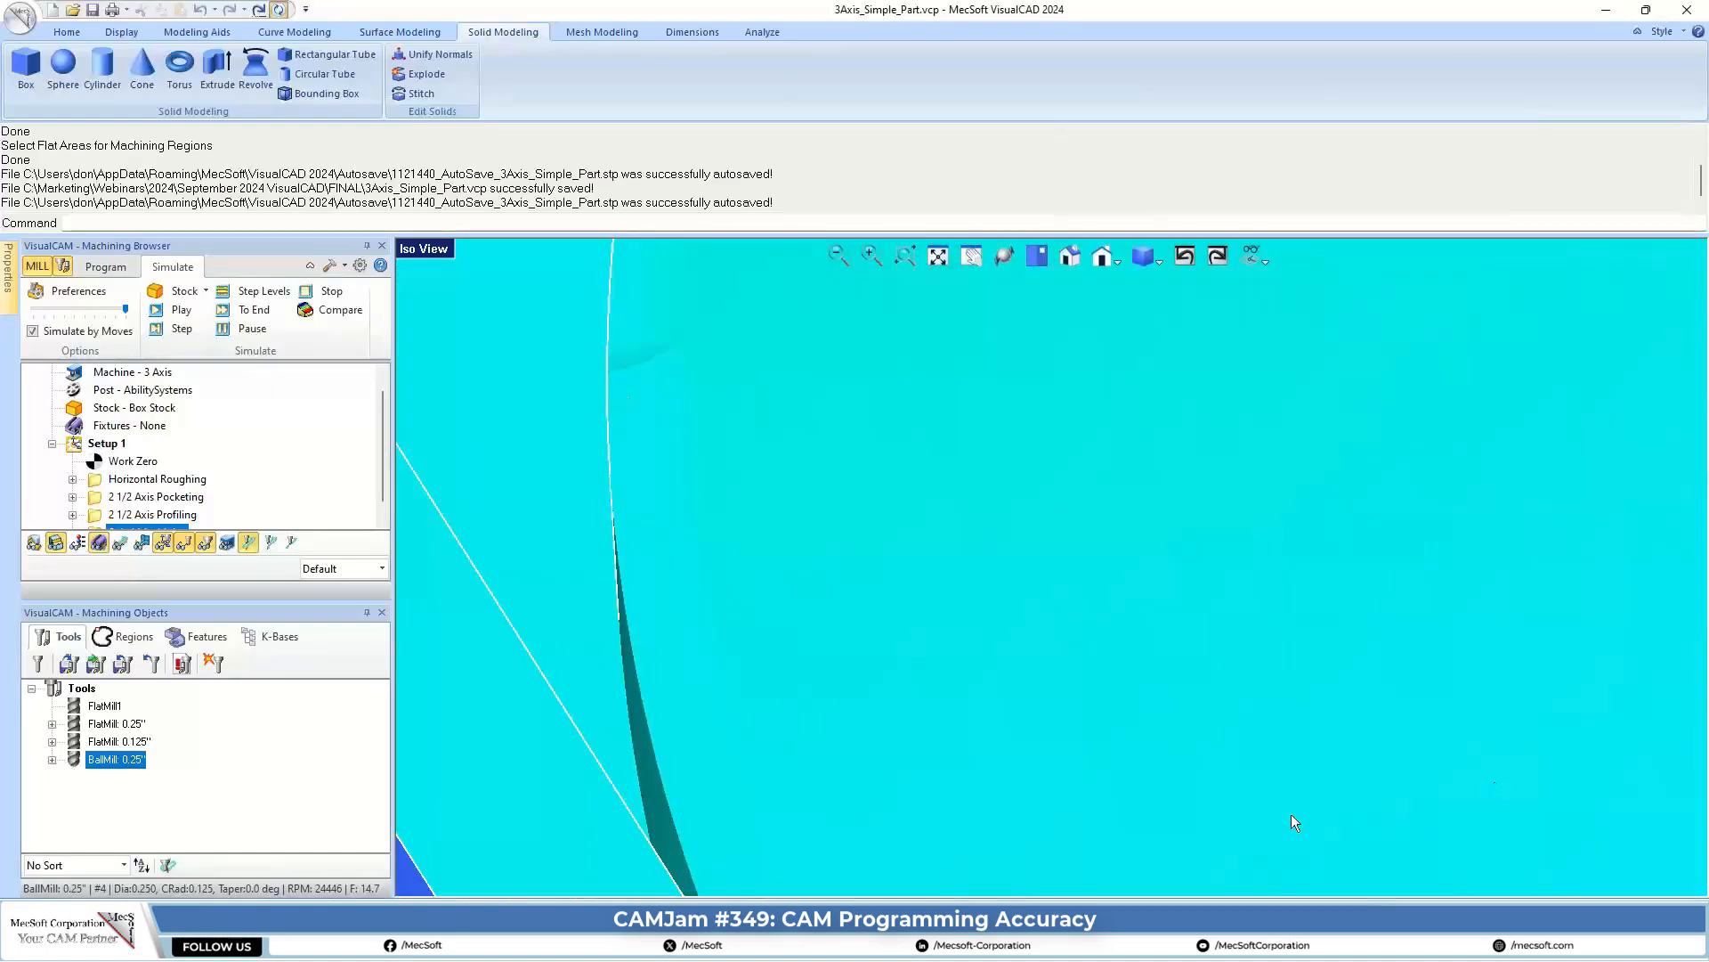
{"action": "scroll", "coordinate": [584, 491], "scroll_direction": "down", "scroll_amount": 8}
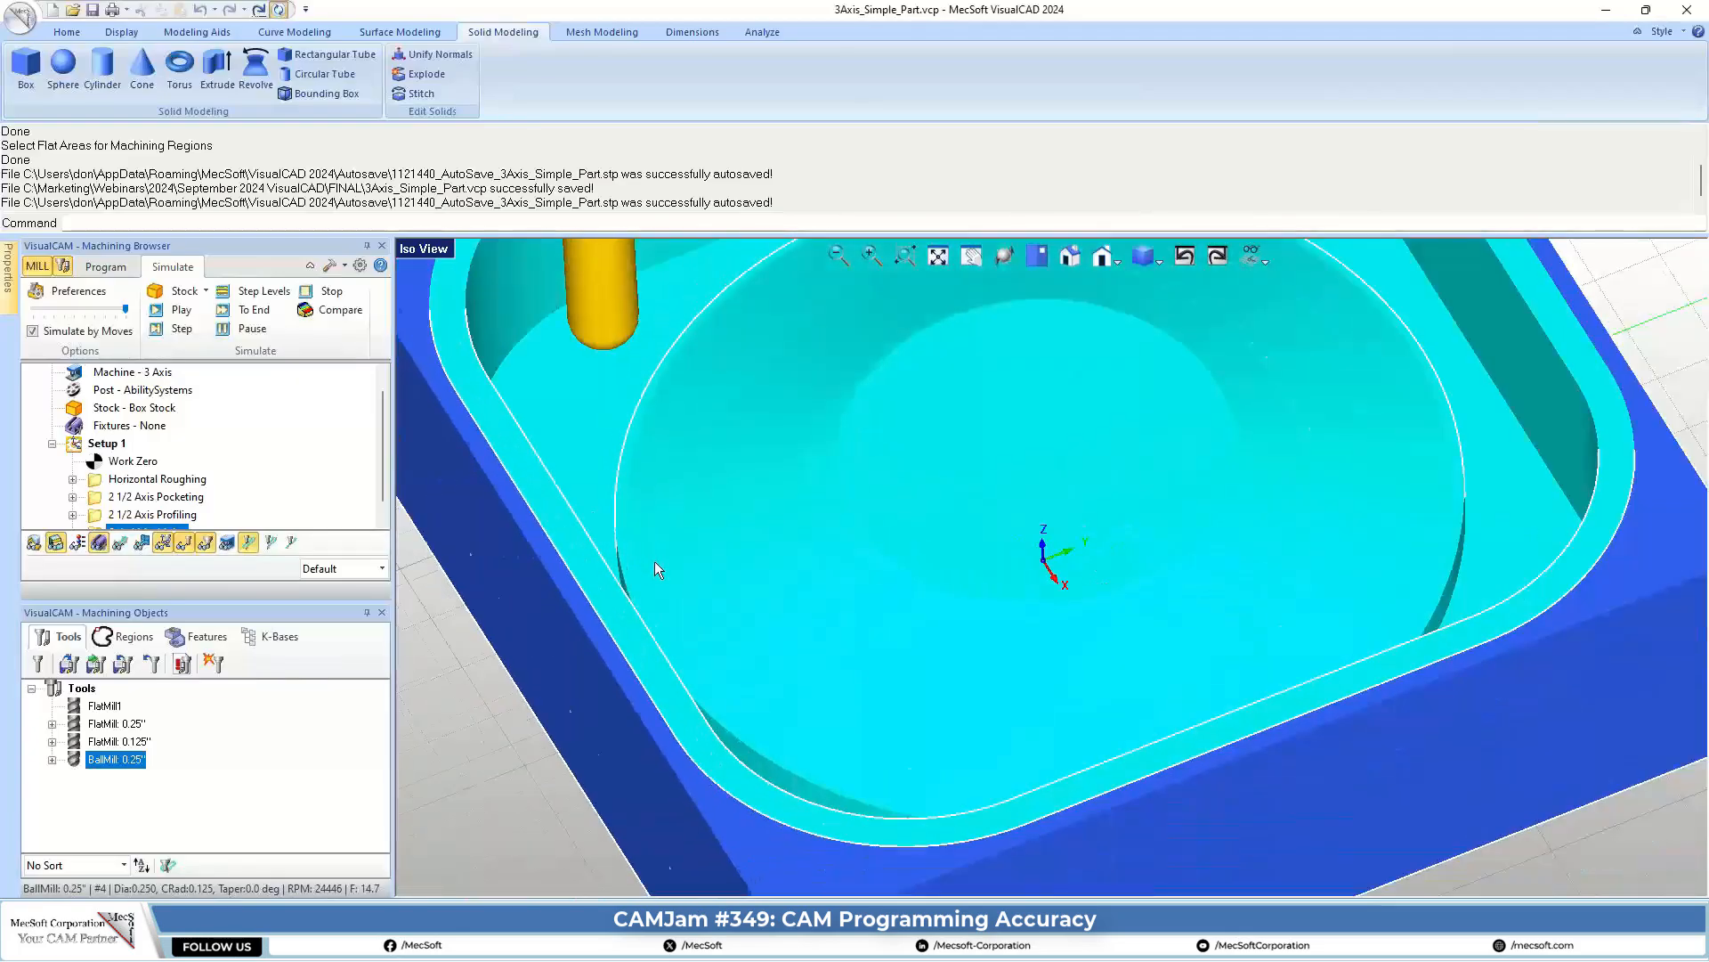
{"action": "mouse_move", "coordinate": [853, 464]}
{"action": "right_mouse_down"}
{"action": "mouse_move", "coordinate": [853, 420]}
{"action": "mouse_move", "coordinate": [857, 472]}
{"action": "mouse_move", "coordinate": [861, 446]}
{"action": "right_mouse_up"}
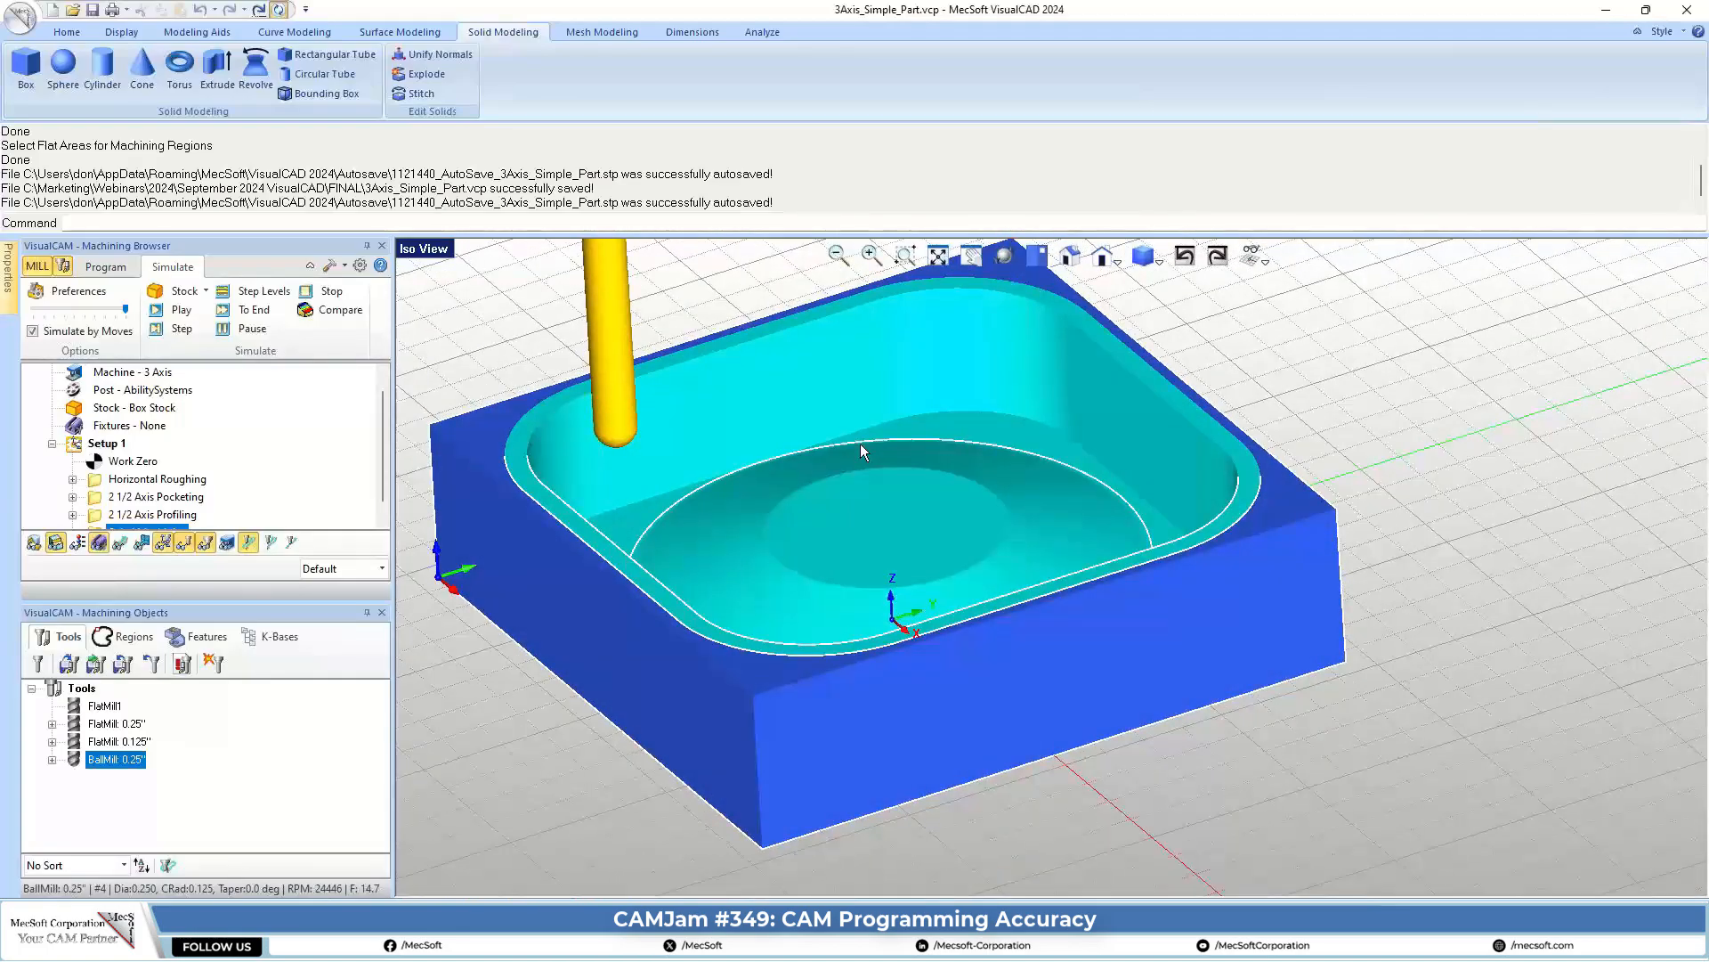